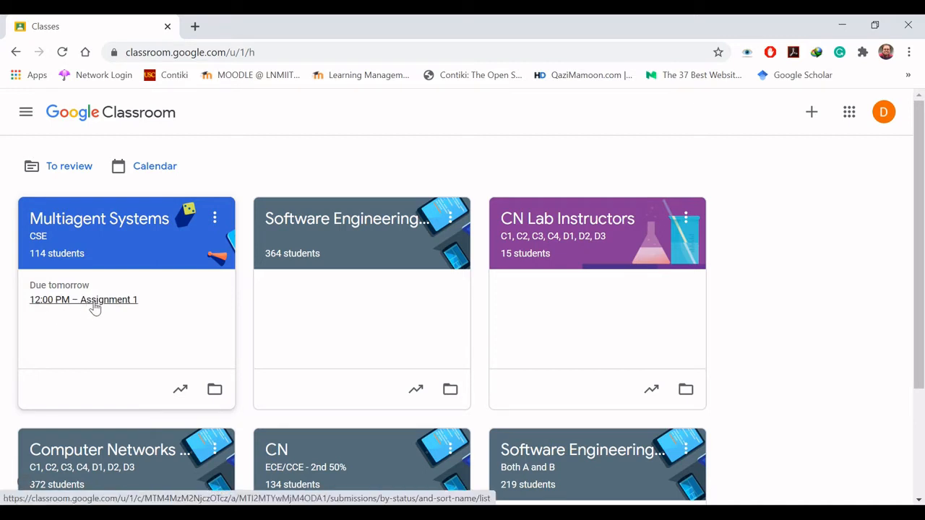
- View the student work for Assignment 1 from the Multiagent Systems class card, and return to the classes overview
{"action": "left_click", "coordinate": [94, 302]}
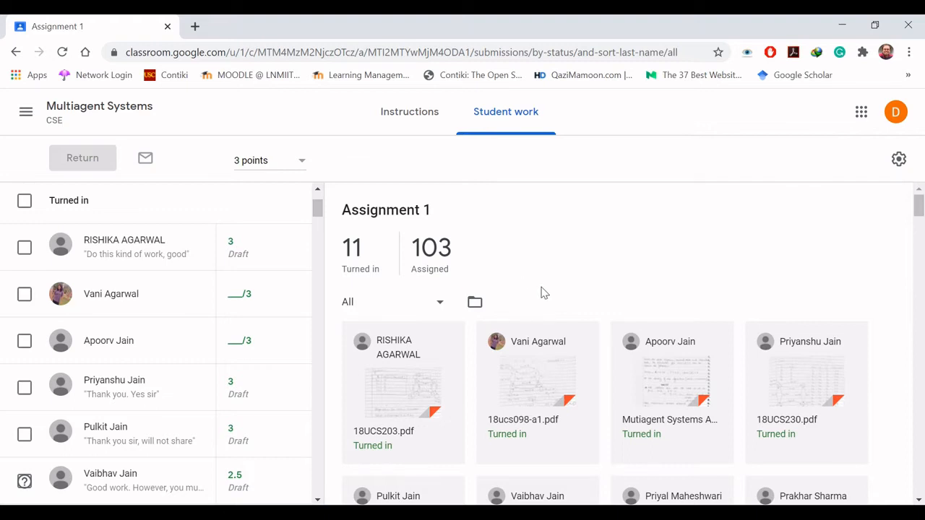
{"action": "left_click", "coordinate": [26, 116]}
{"action": "left_click", "coordinate": [97, 119]}
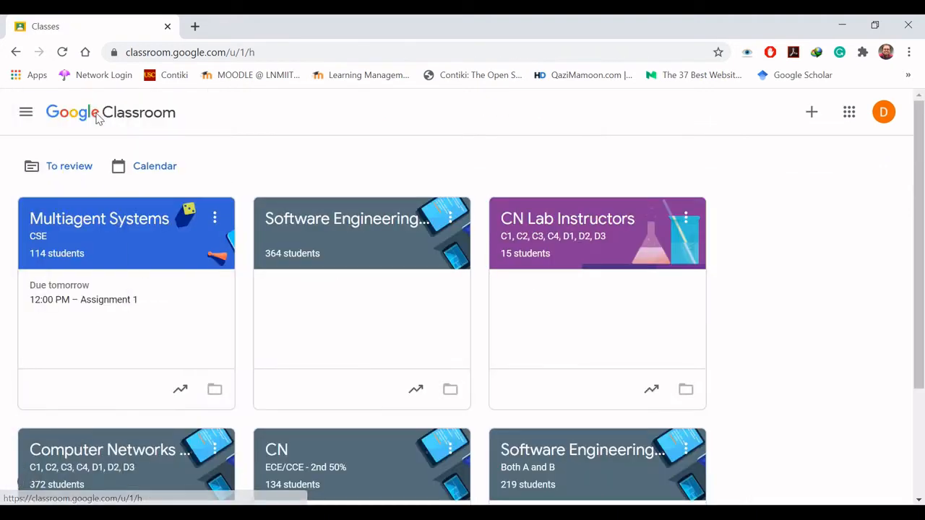
- Go to the classwork of the Multiagent Systems class and open Assignment 1's student work
{"action": "left_click", "coordinate": [100, 227]}
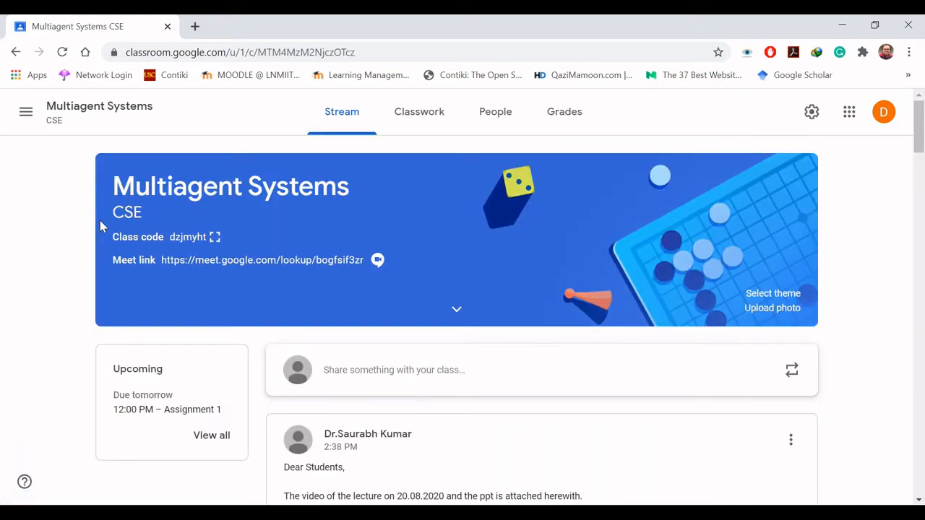
{"action": "left_click", "coordinate": [418, 114]}
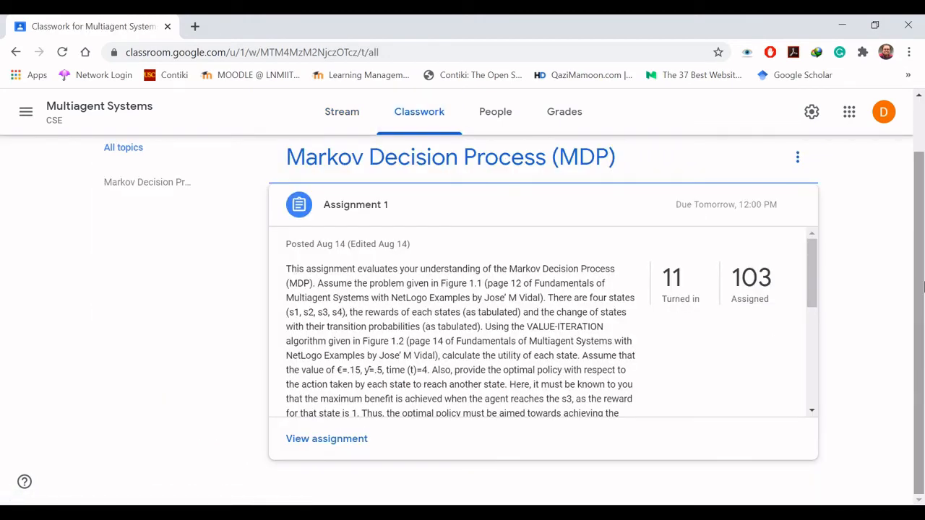
{"action": "scroll", "coordinate": [922, 177], "scroll_direction": "up", "scroll_amount": 1}
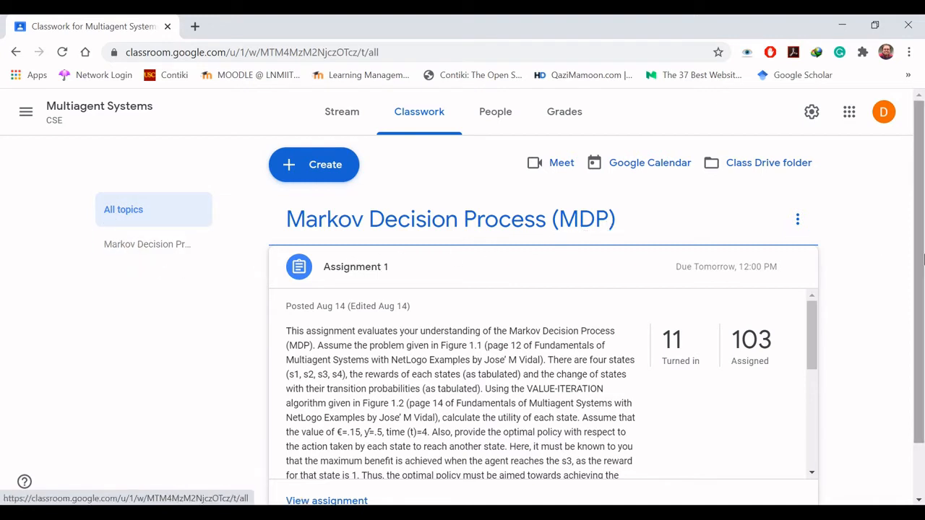
{"action": "scroll", "coordinate": [923, 331], "scroll_direction": "down", "scroll_amount": 1}
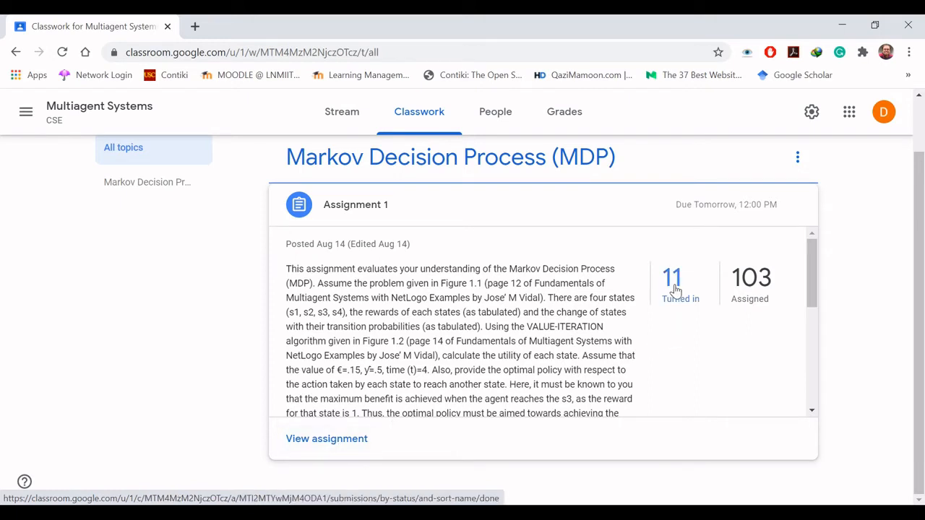
{"action": "left_click", "coordinate": [324, 443]}
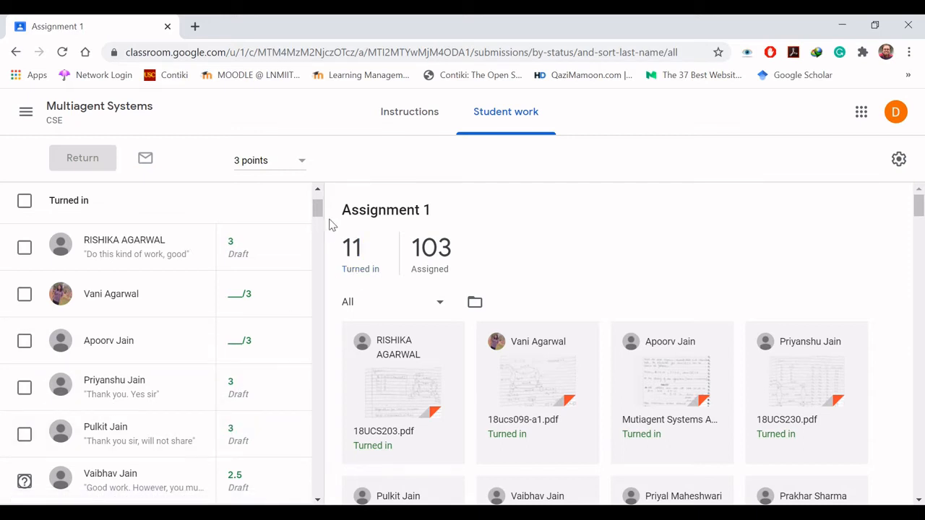
- Look through the student list with its draft grades, and show only the Assigned students' work
{"action": "mouse_move", "coordinate": [318, 212]}
{"action": "left_mouse_down"}
{"action": "mouse_move", "coordinate": [318, 243]}
{"action": "mouse_move", "coordinate": [319, 205]}
{"action": "left_mouse_up"}
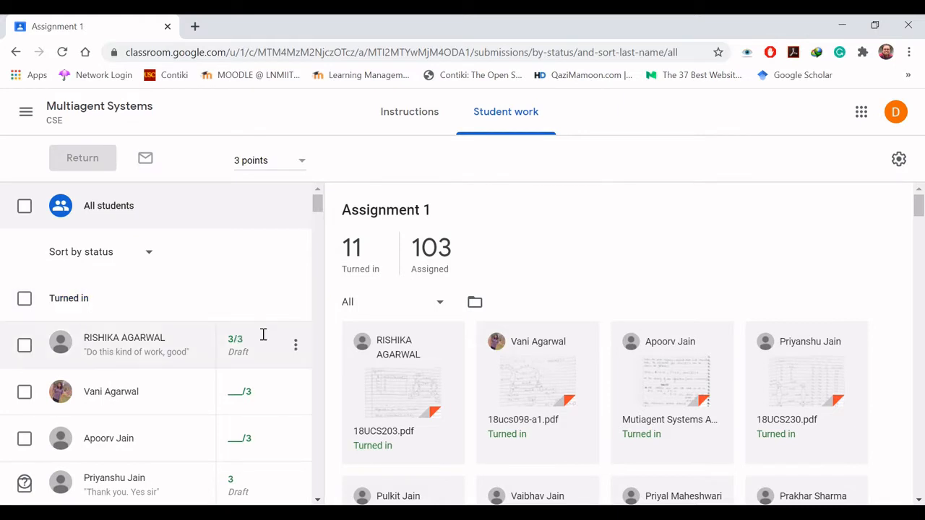
{"action": "scroll", "coordinate": [249, 231], "scroll_direction": "down", "scroll_amount": 2}
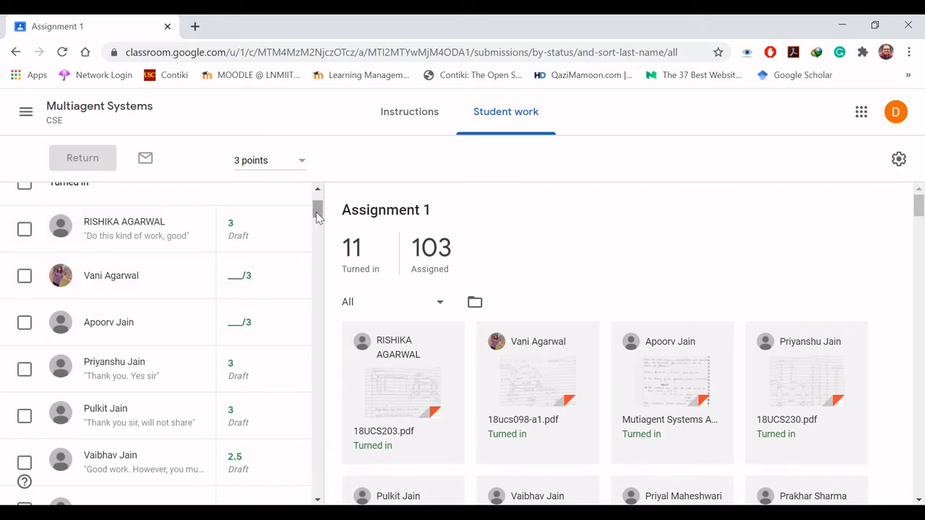
{"action": "mouse_move", "coordinate": [316, 212]}
{"action": "left_mouse_down"}
{"action": "mouse_move", "coordinate": [315, 220]}
{"action": "mouse_move", "coordinate": [318, 208]}
{"action": "left_mouse_up"}
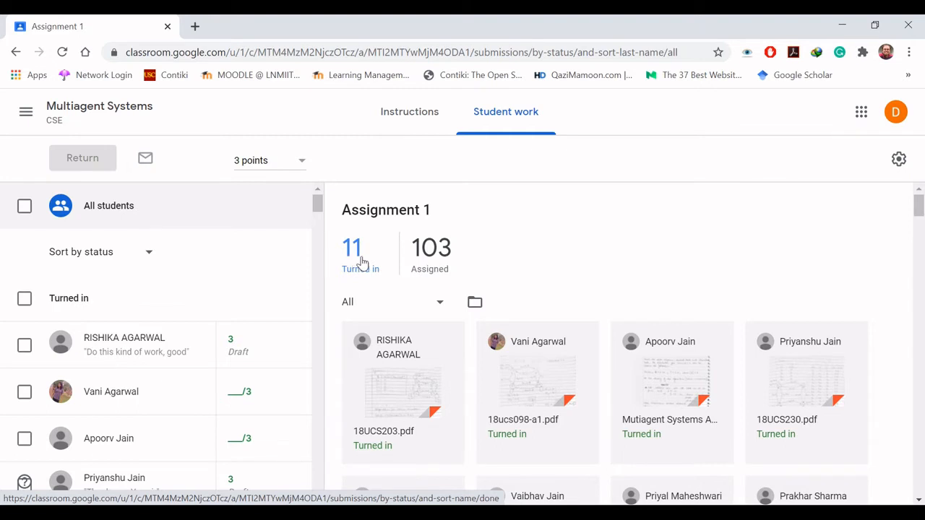
{"action": "left_click", "coordinate": [430, 258]}
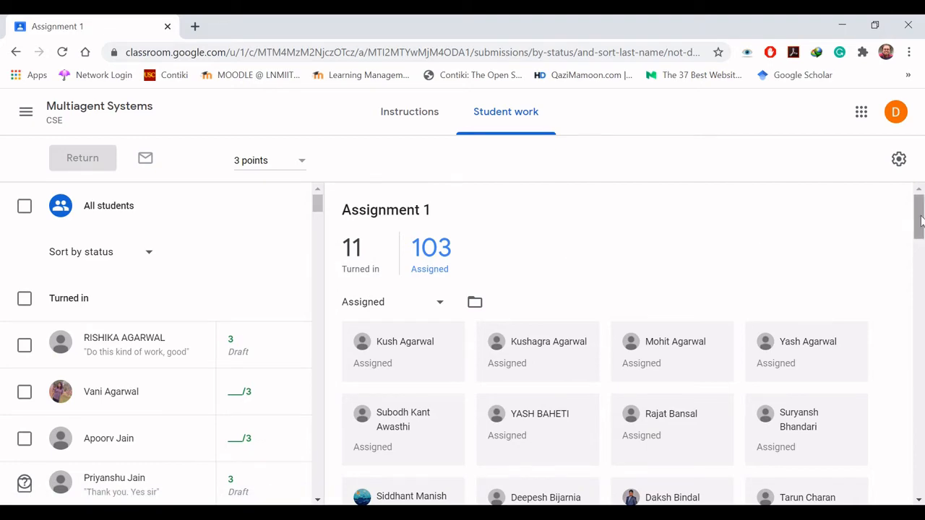
{"action": "left_click_drag", "start_coordinate": [920, 220], "coordinate": [921, 285]}
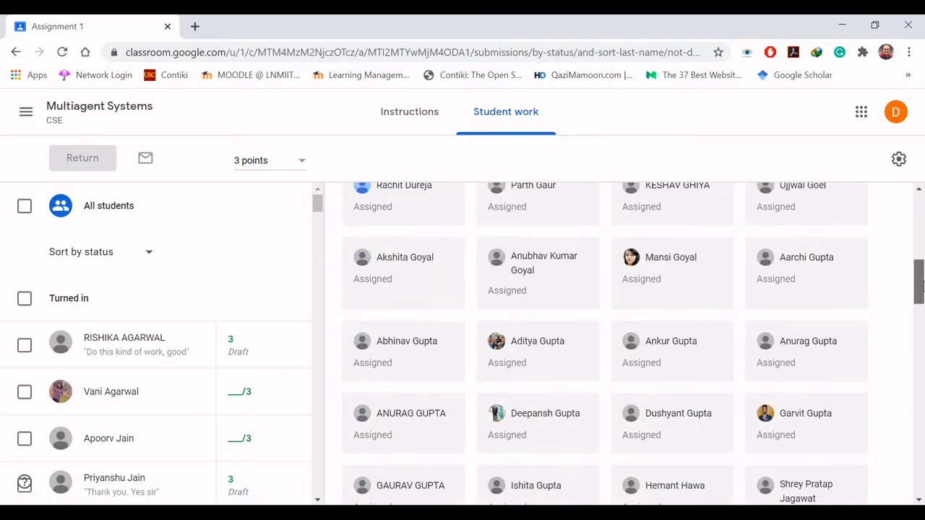
{"action": "scroll", "coordinate": [920, 285], "scroll_direction": "up", "scroll_amount": 8}
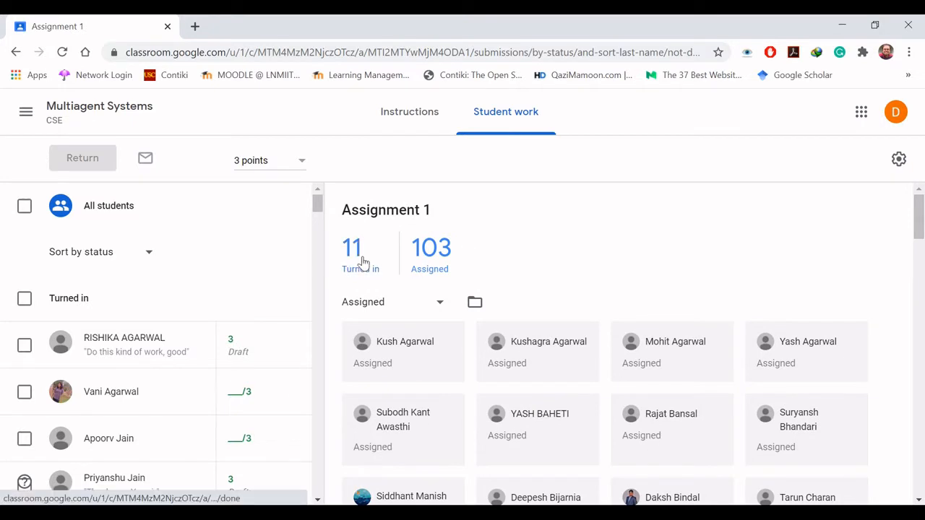
- Show only the Turned in submissions, open the second student's ungraded PDF and skim its first page
{"action": "left_click", "coordinate": [364, 263]}
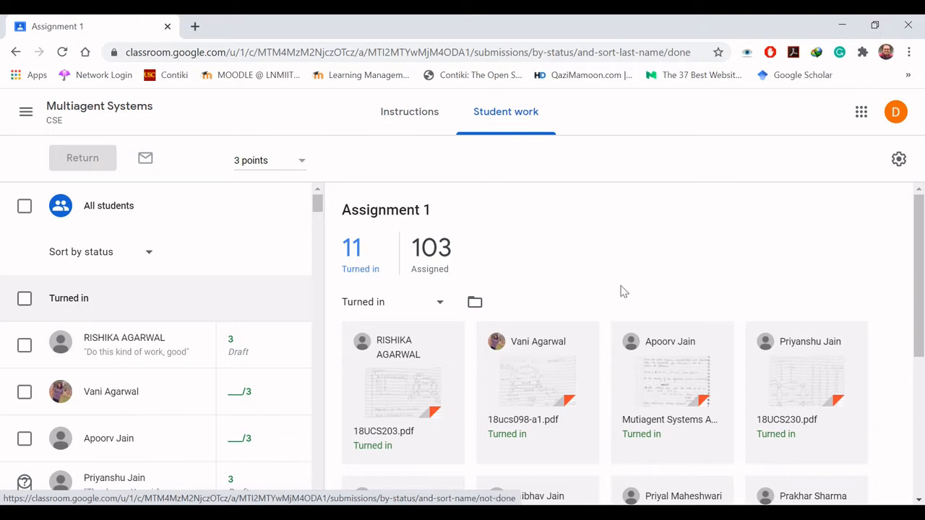
{"action": "left_click_drag", "start_coordinate": [922, 282], "coordinate": [924, 250]}
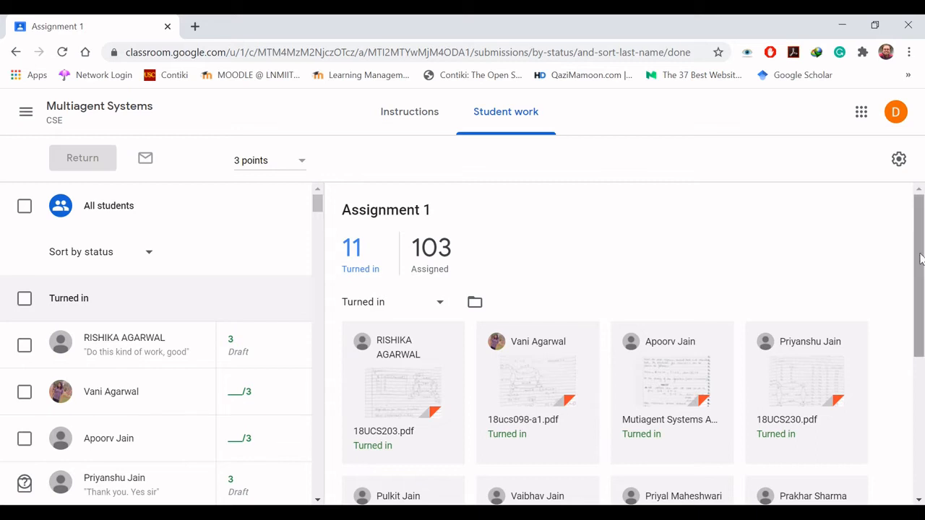
{"action": "left_click", "coordinate": [539, 389]}
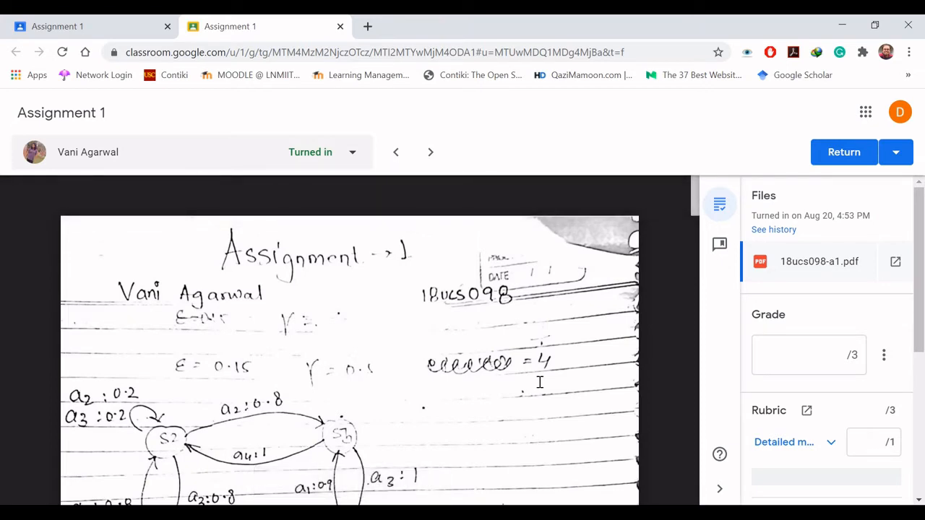
{"action": "scroll", "coordinate": [540, 382], "scroll_direction": "down", "scroll_amount": 7}
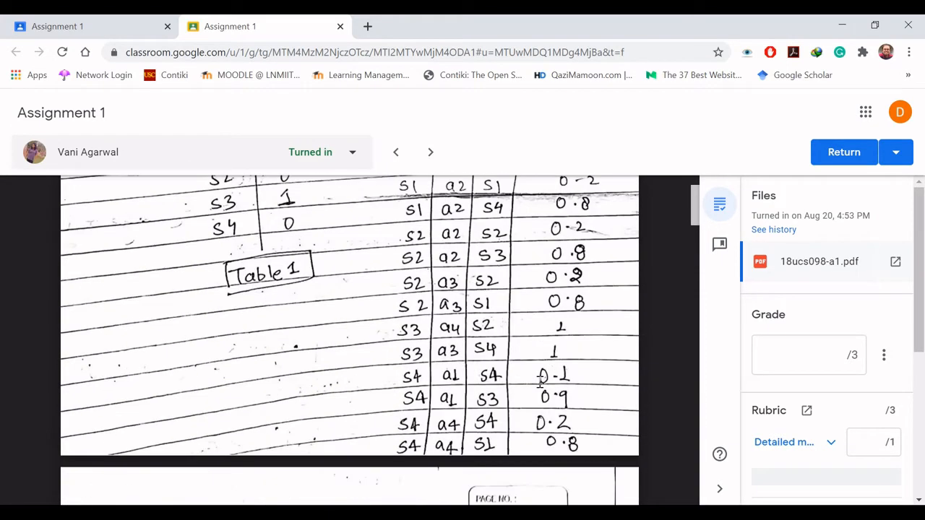
{"action": "scroll", "coordinate": [540, 383], "scroll_direction": "up", "scroll_amount": 7}
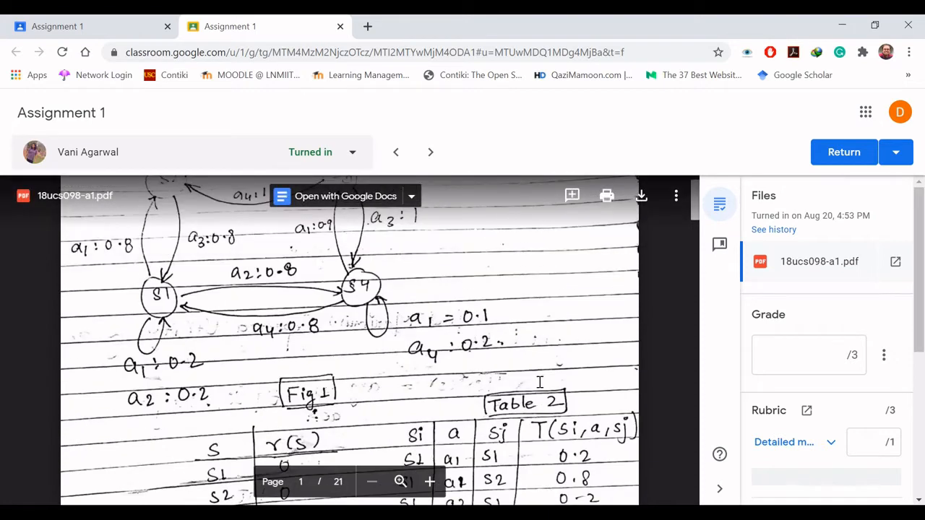
{"action": "scroll", "coordinate": [540, 383], "scroll_direction": "up", "scroll_amount": 2}
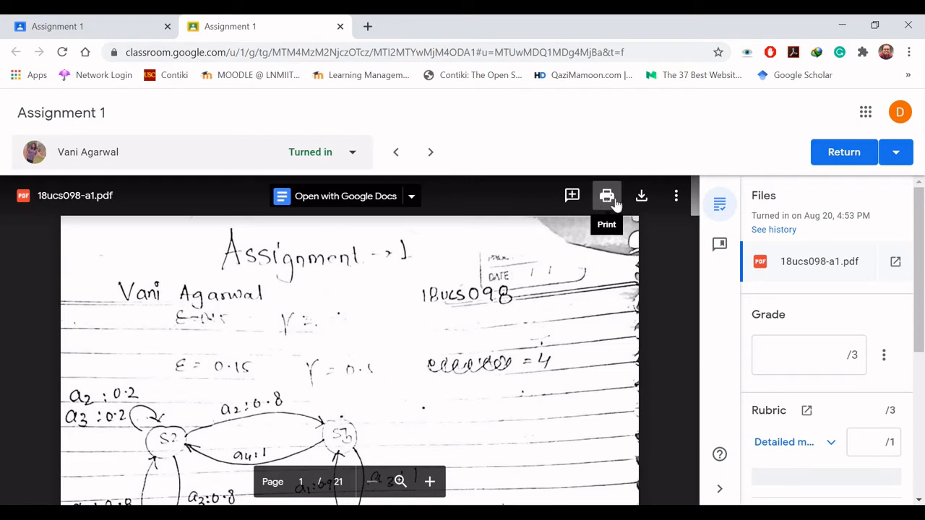
- View the file details of the submitted PDF, and close them
{"action": "left_click", "coordinate": [677, 201]}
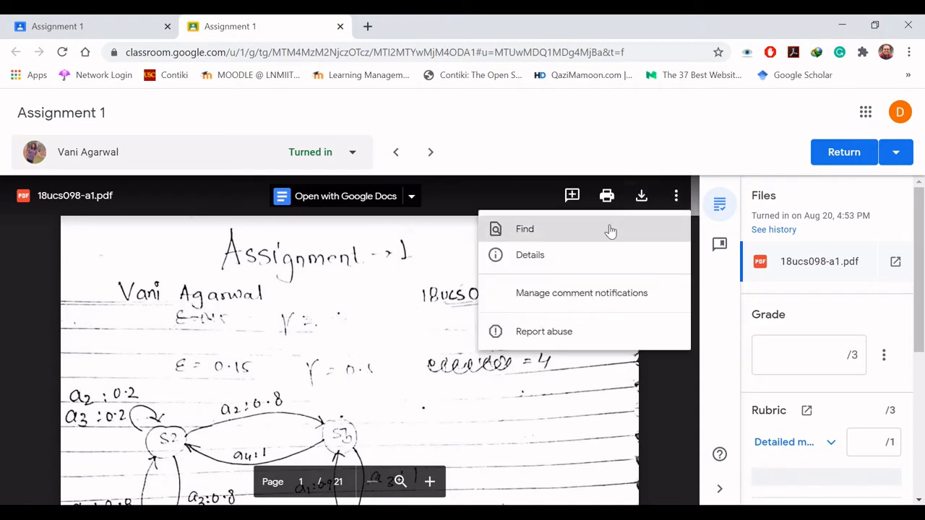
{"action": "left_click", "coordinate": [590, 254]}
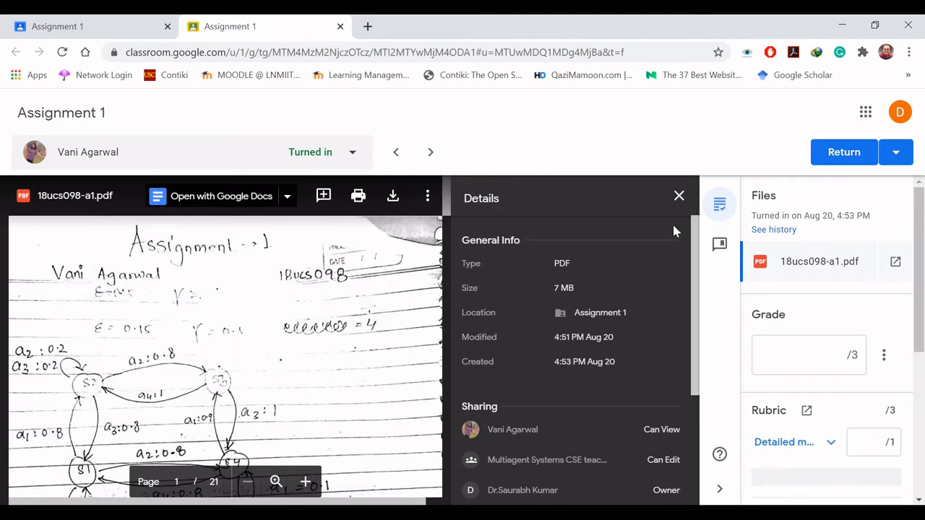
{"action": "left_click", "coordinate": [683, 205]}
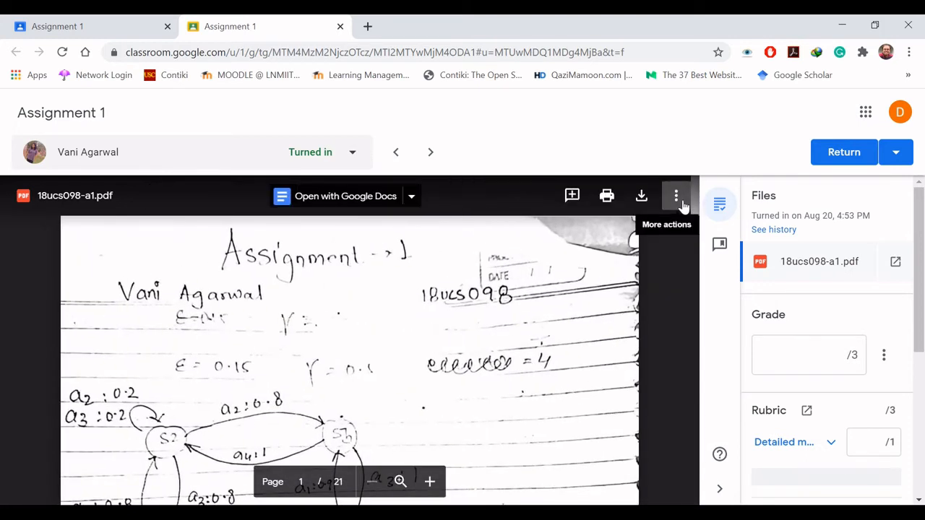
- Inspect the comment notification settings of the submitted PDF, and cancel the dialog
{"action": "left_click", "coordinate": [681, 204]}
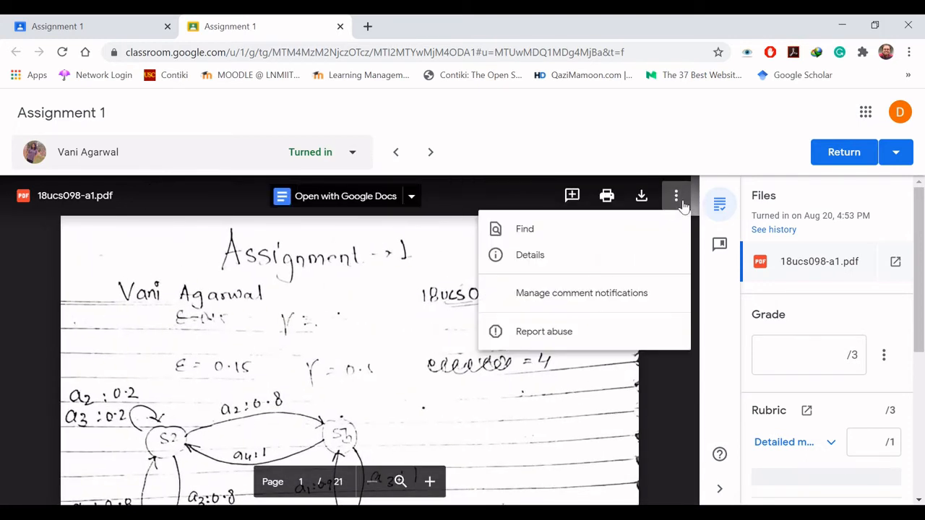
{"action": "left_click", "coordinate": [583, 294]}
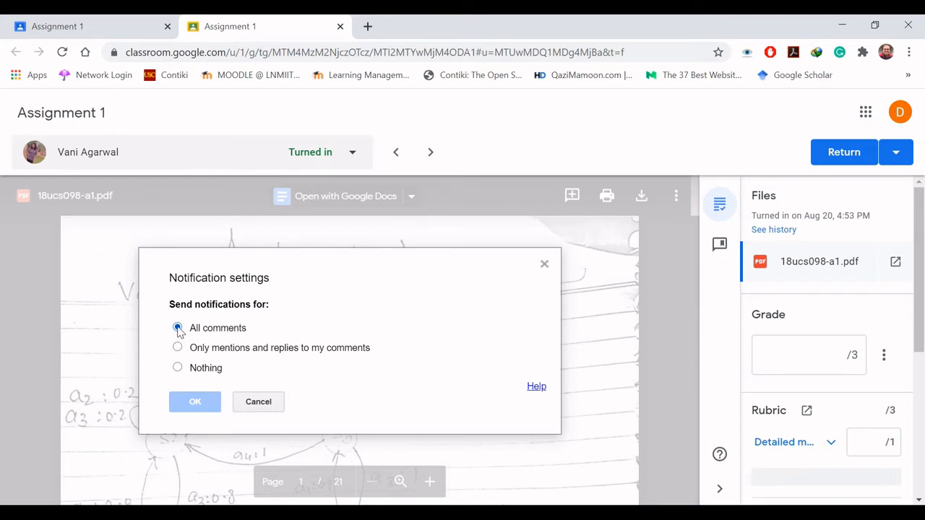
{"action": "left_click", "coordinate": [259, 403]}
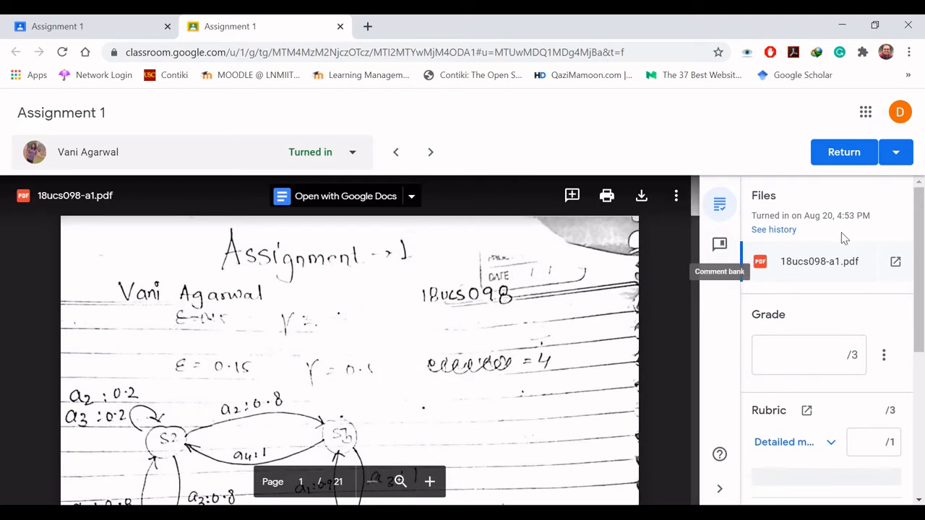
- Add the two comments "Good work" and "Excellent" to the comment bank
{"action": "left_click", "coordinate": [721, 210]}
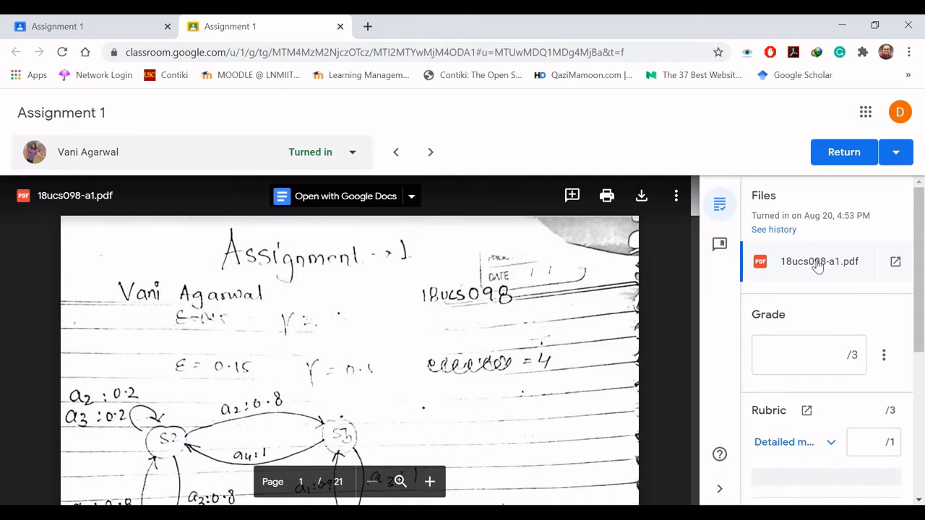
{"action": "left_click", "coordinate": [719, 248]}
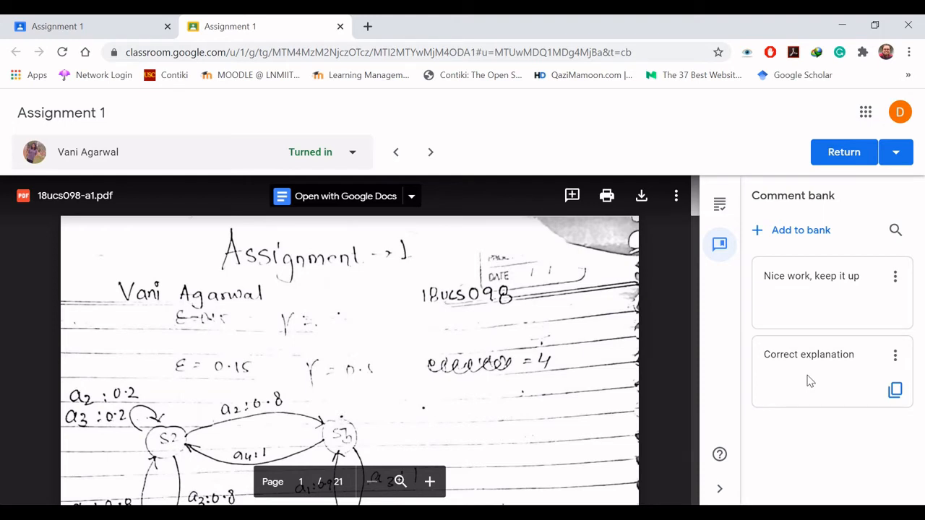
{"action": "left_click", "coordinate": [786, 231]}
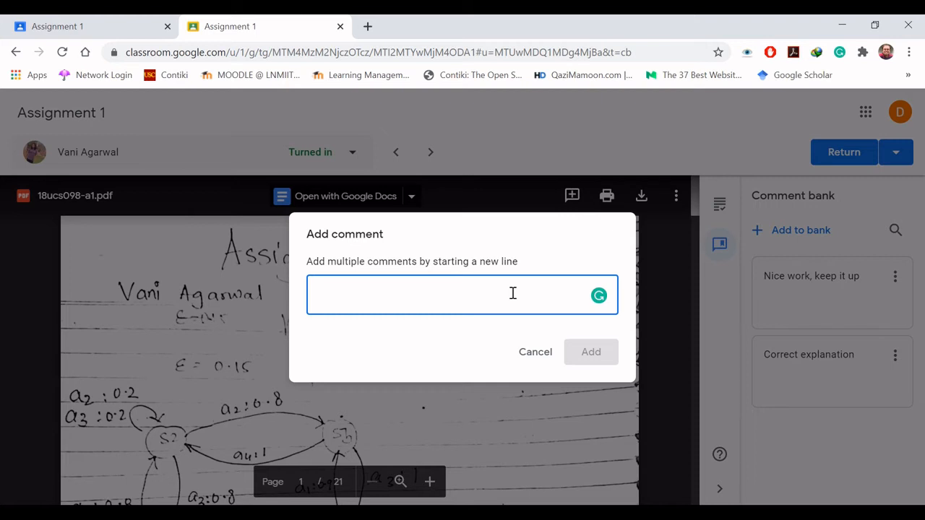
{"action": "type", "text": "Good work"}
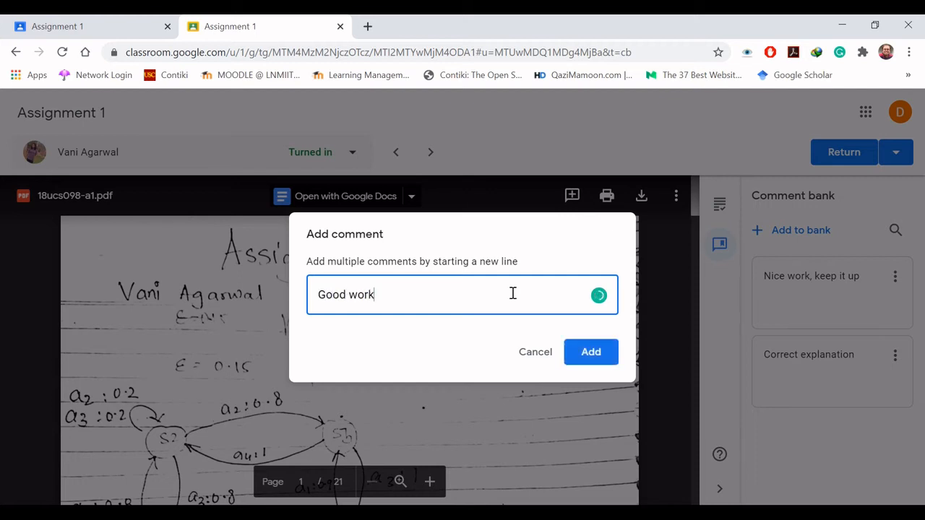
{"action": "key", "text": "Return"}
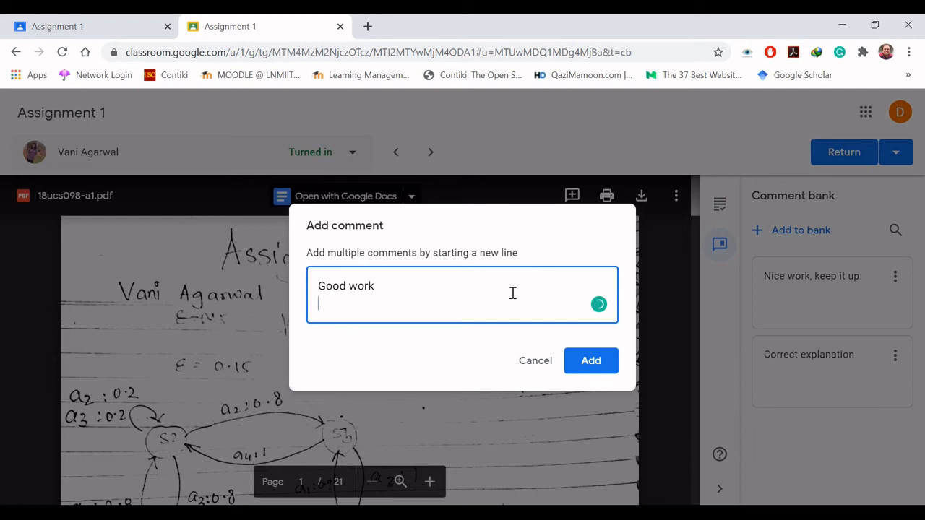
{"action": "type", "text": "Excellent"}
{"action": "left_click", "coordinate": [594, 351]}
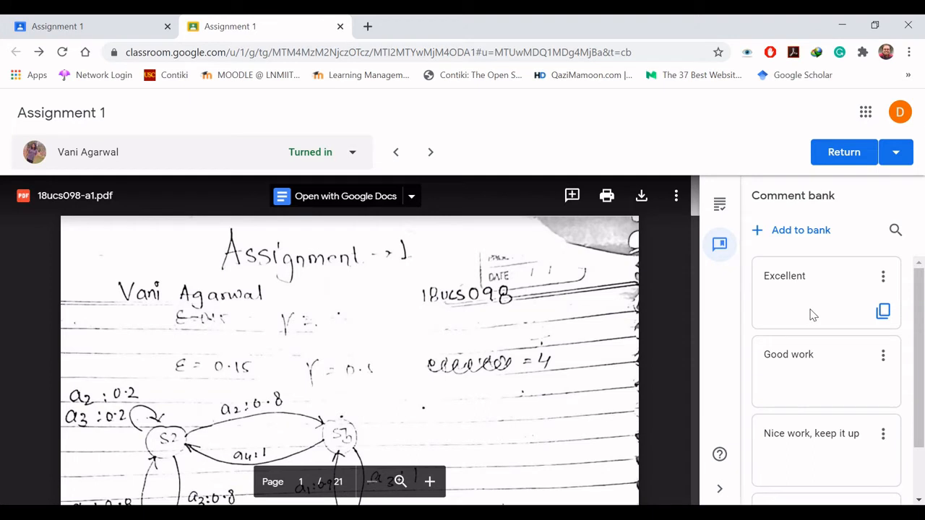
- Return to the grading view, open the submitted PDF in its own Google Drive tab and skim the first page
{"action": "left_click", "coordinate": [720, 208]}
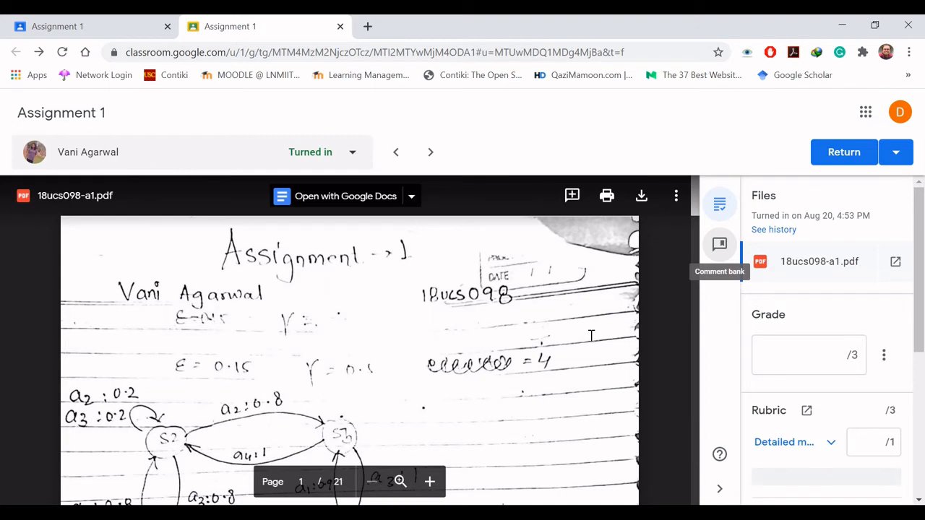
{"action": "left_click", "coordinate": [896, 263]}
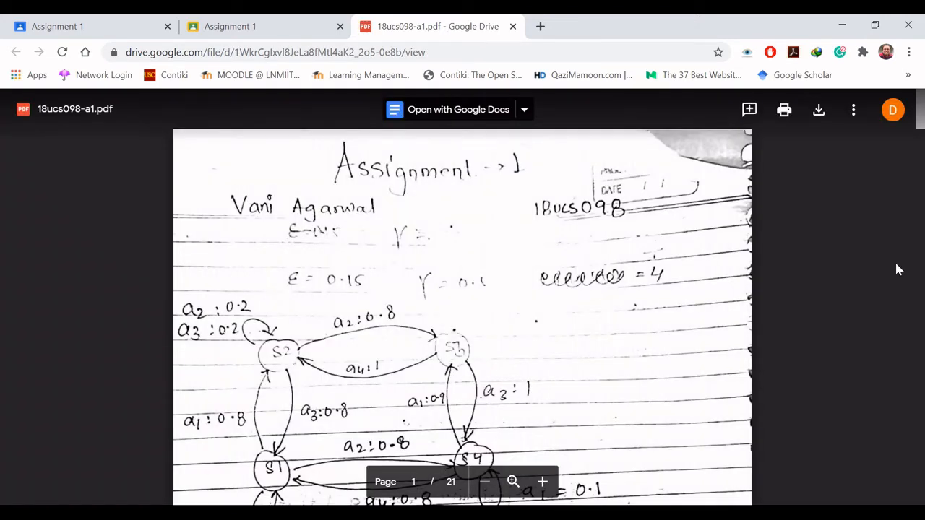
{"action": "scroll", "coordinate": [896, 269], "scroll_direction": "down", "scroll_amount": 2}
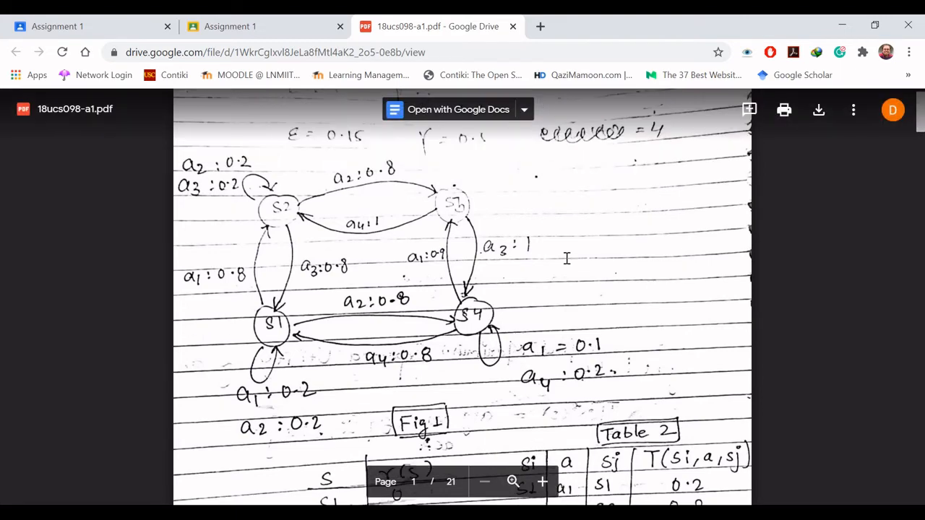
{"action": "scroll", "coordinate": [567, 258], "scroll_direction": "up", "scroll_amount": 2}
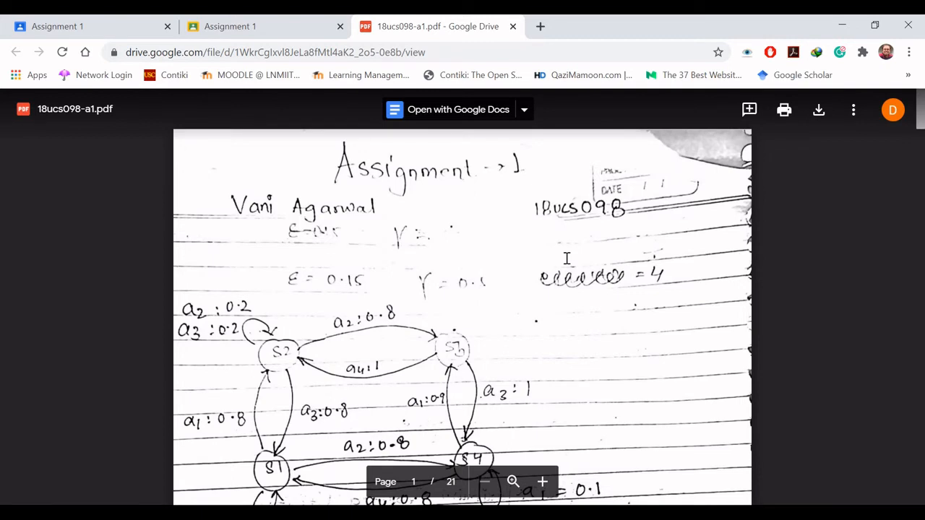
- Close the PDF's separate Drive tab, and give the submission 1 point for each of the three rubric criteria
{"action": "left_click", "coordinate": [513, 26]}
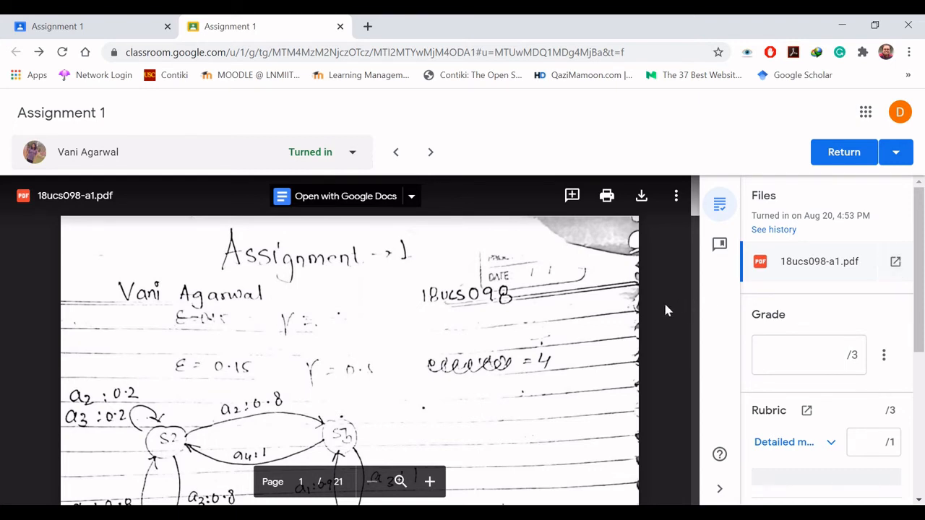
{"action": "left_click_drag", "start_coordinate": [921, 286], "coordinate": [922, 343]}
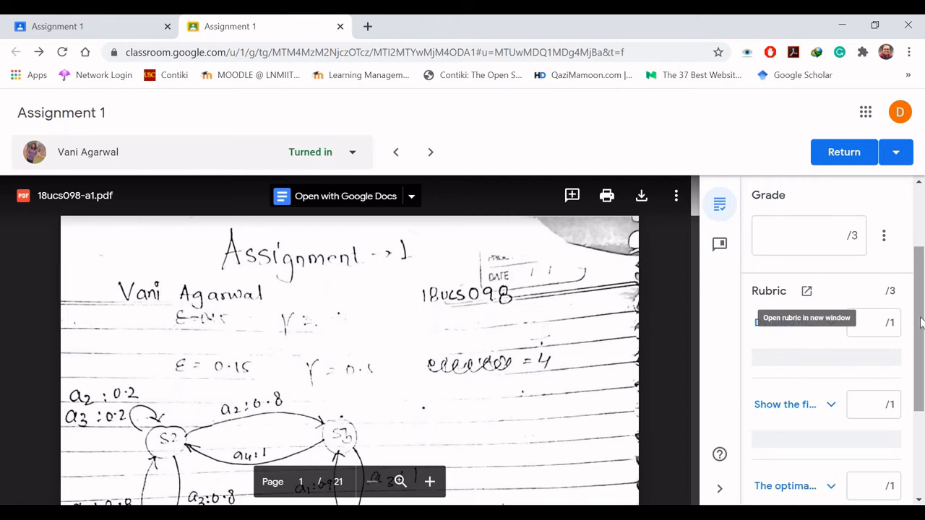
{"action": "left_click", "coordinate": [874, 325]}
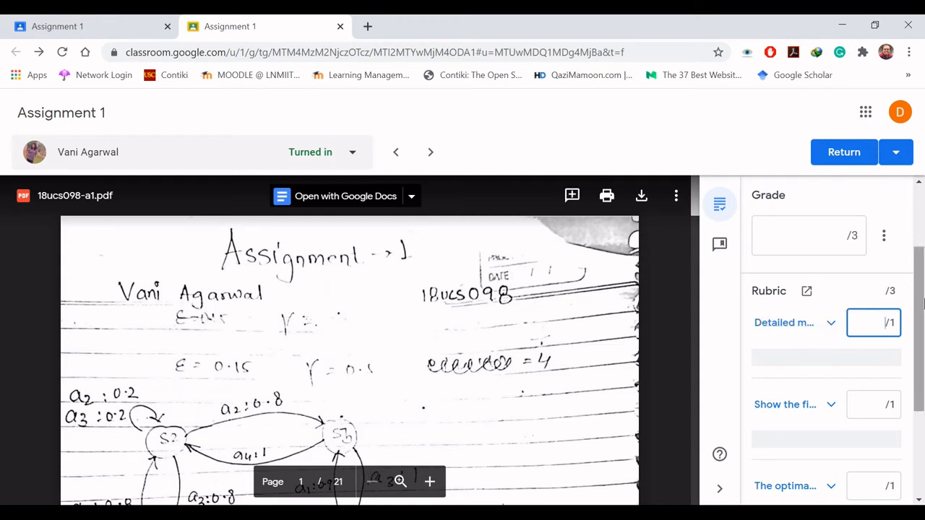
{"action": "type", "text": "1"}
{"action": "left_click", "coordinate": [881, 409]}
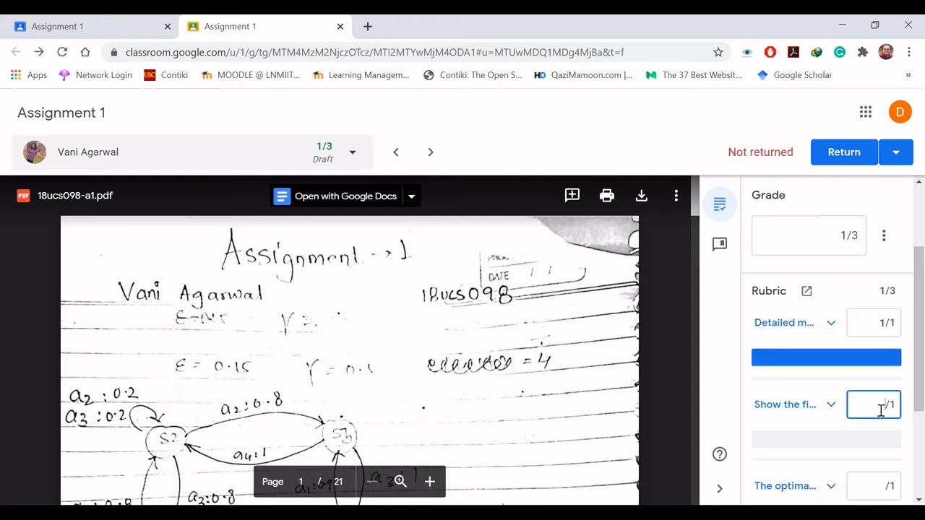
{"action": "type", "text": "1"}
{"action": "left_click_drag", "start_coordinate": [921, 407], "coordinate": [922, 463]}
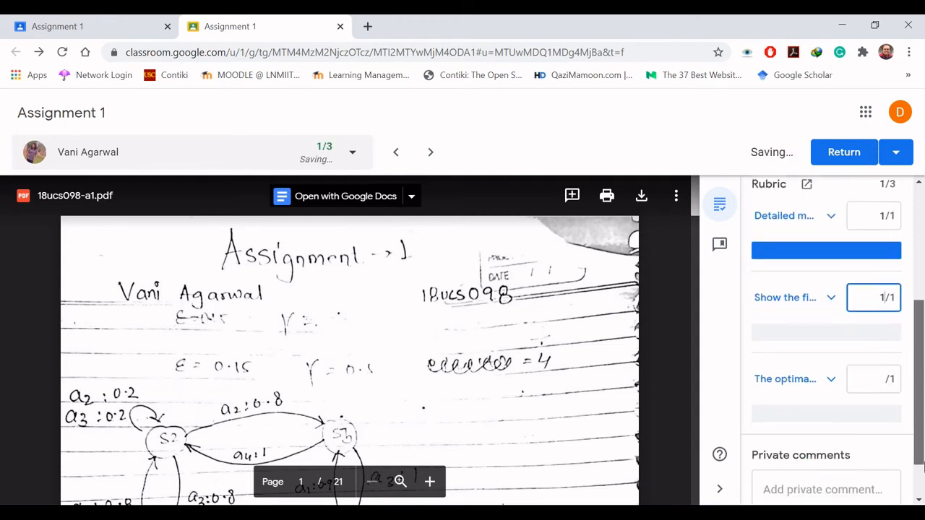
{"action": "left_click", "coordinate": [874, 343]}
{"action": "type", "text": "1"}
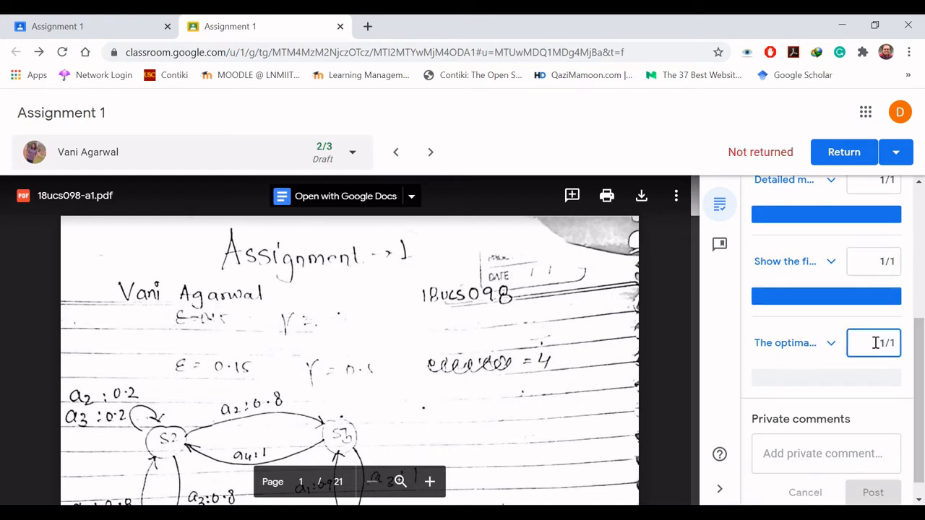
{"action": "left_click", "coordinate": [879, 399]}
{"action": "left_click_drag", "start_coordinate": [923, 403], "coordinate": [923, 329]}
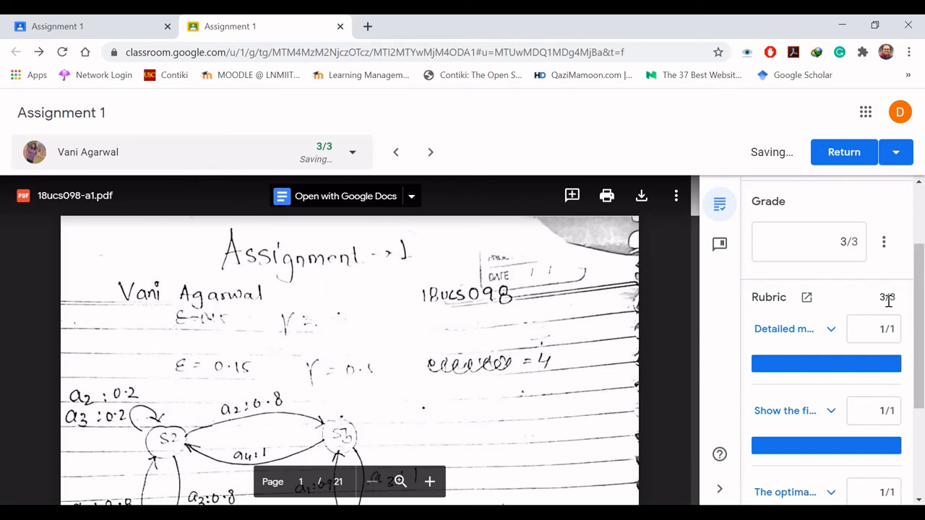
- Write "Good work" as a private comment without posting it, and view the options for returning the submission
{"action": "left_click_drag", "start_coordinate": [922, 354], "coordinate": [922, 437]}
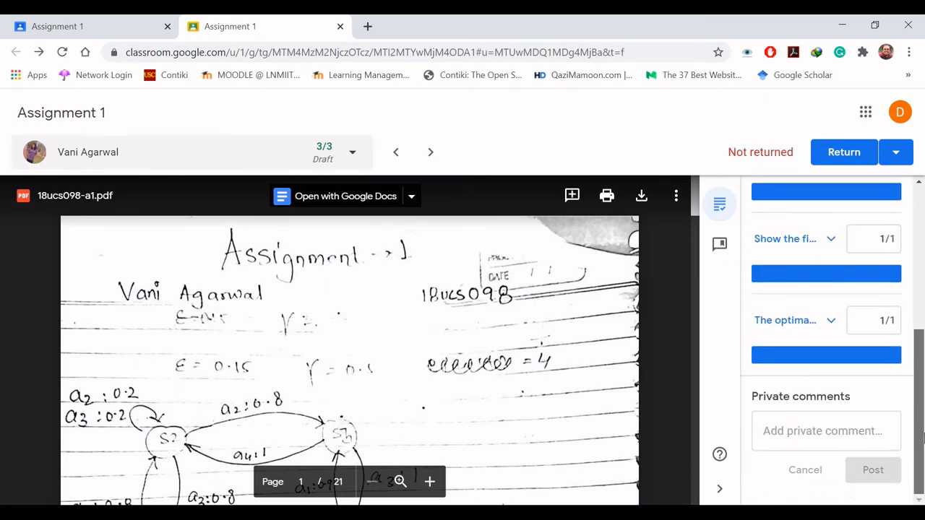
{"action": "left_click", "coordinate": [825, 433]}
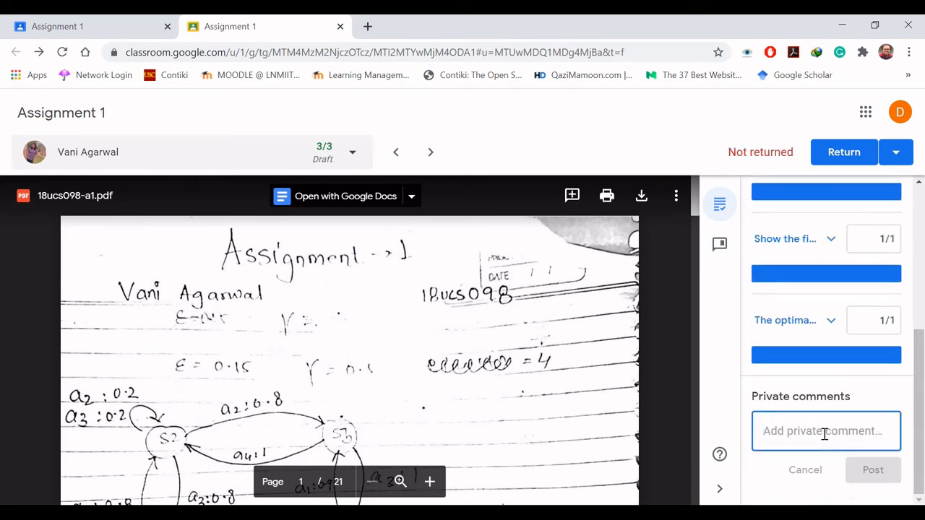
{"action": "type", "text": "Good work"}
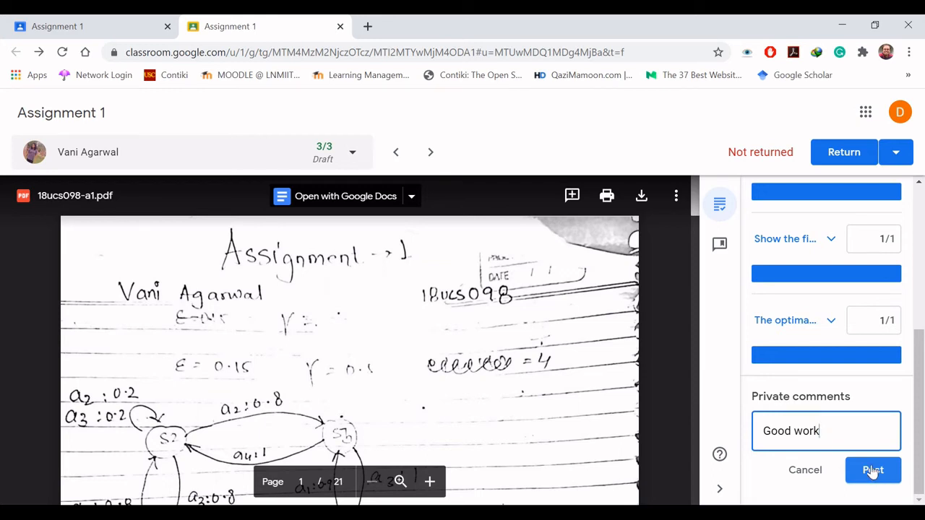
{"action": "left_click", "coordinate": [895, 157]}
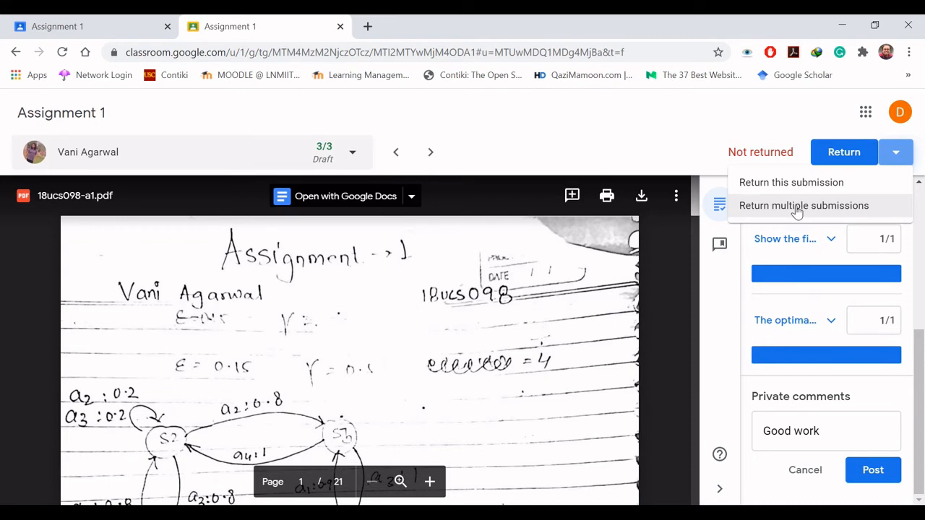
{"action": "left_click", "coordinate": [726, 287]}
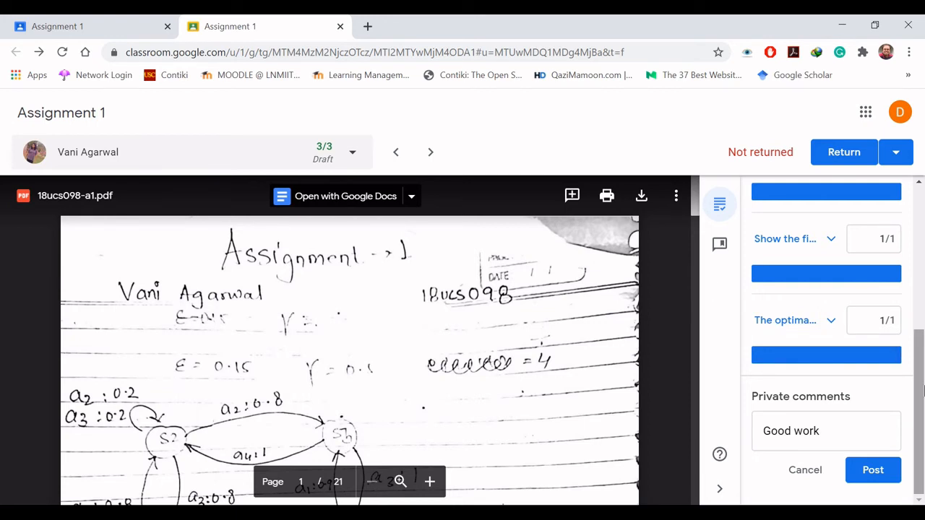
- Add the comment "Nice work and explanation" to the PDF passage about the initial utility of each state being zero
{"action": "left_click_drag", "start_coordinate": [924, 390], "coordinate": [924, 246]}
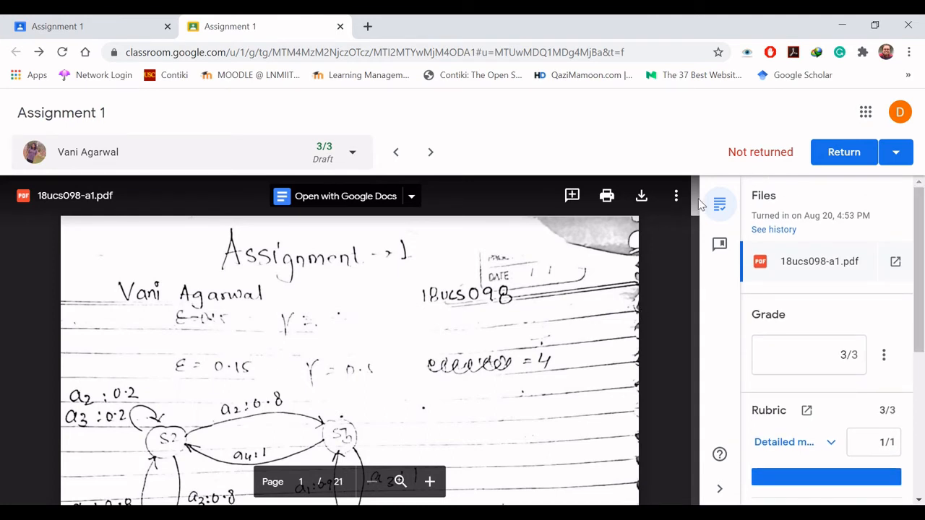
{"action": "left_click", "coordinate": [572, 197]}
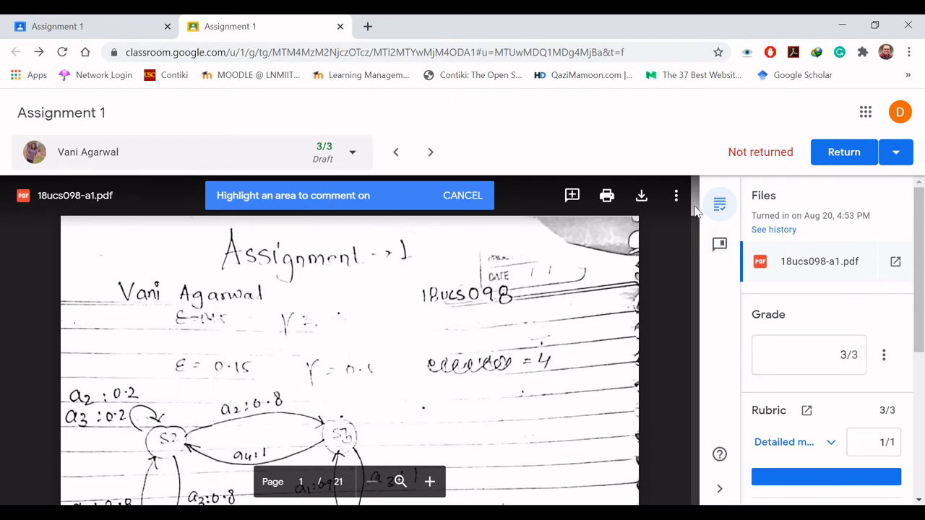
{"action": "left_click_drag", "start_coordinate": [694, 210], "coordinate": [699, 263]}
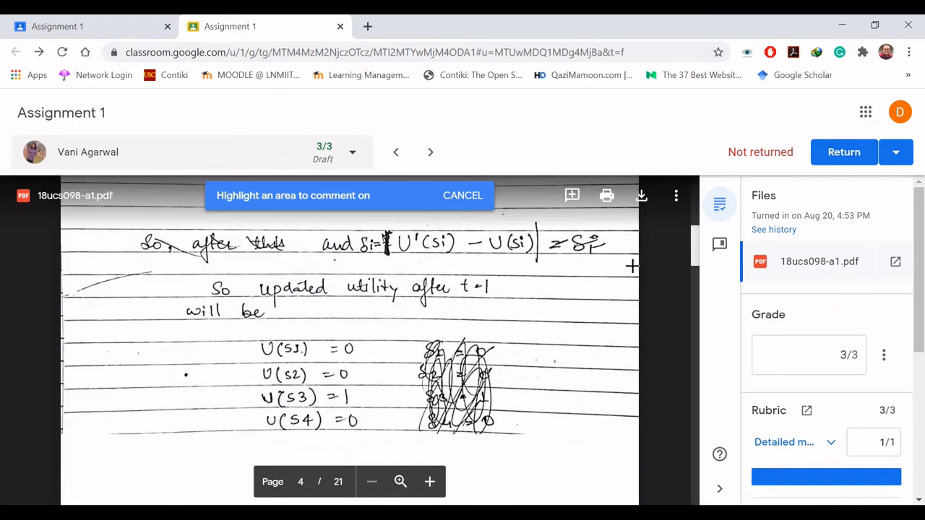
{"action": "mouse_move", "coordinate": [696, 252]}
{"action": "left_mouse_down"}
{"action": "mouse_move", "coordinate": [696, 266]}
{"action": "mouse_move", "coordinate": [699, 242]}
{"action": "left_mouse_up"}
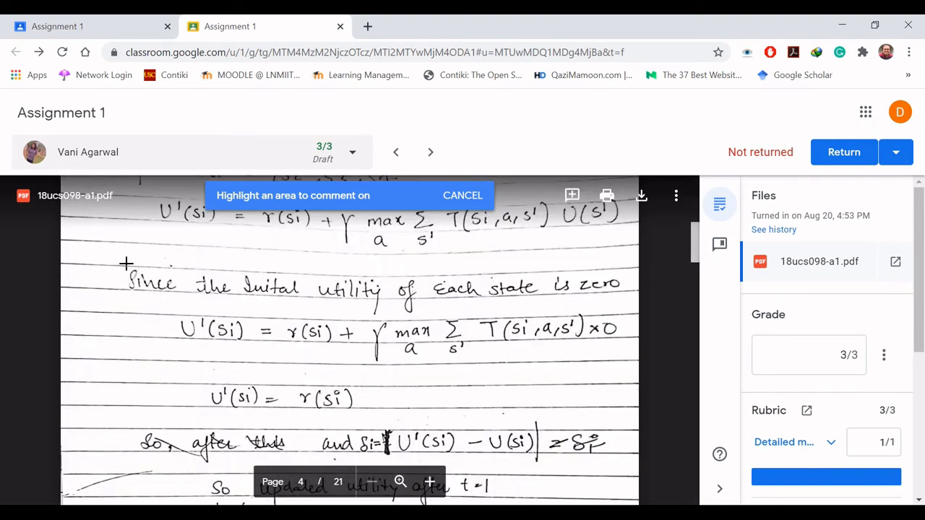
{"action": "left_click_drag", "start_coordinate": [122, 262], "coordinate": [632, 419]}
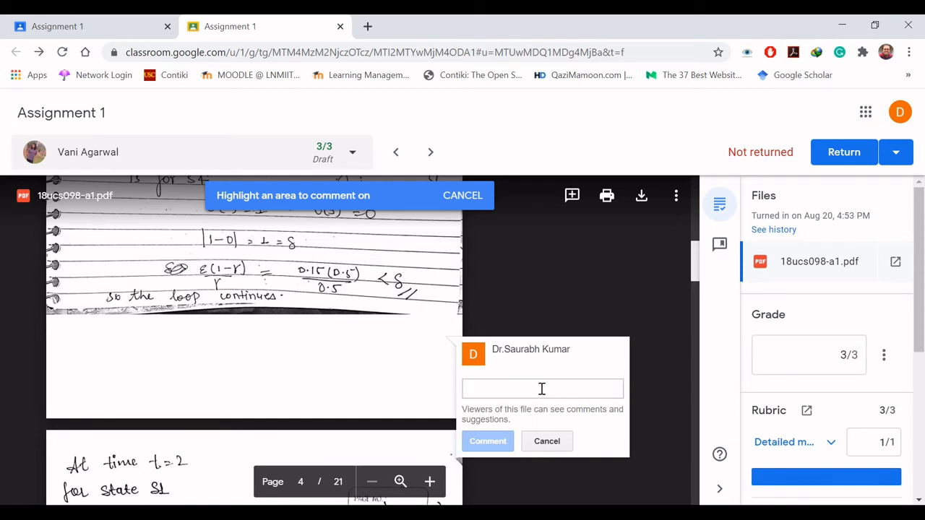
{"action": "type", "text": "Nice w"}
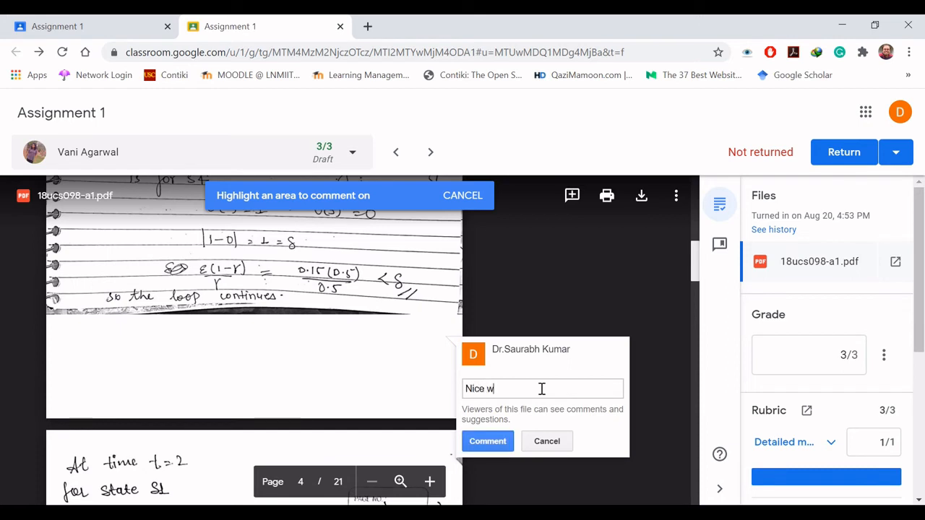
{"action": "type", "text": "ork"}
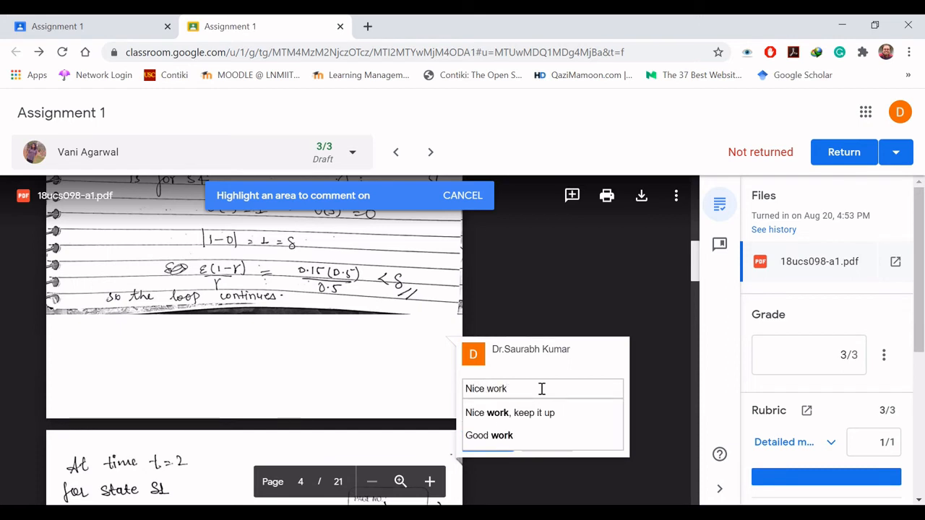
{"action": "type", "text": " and"}
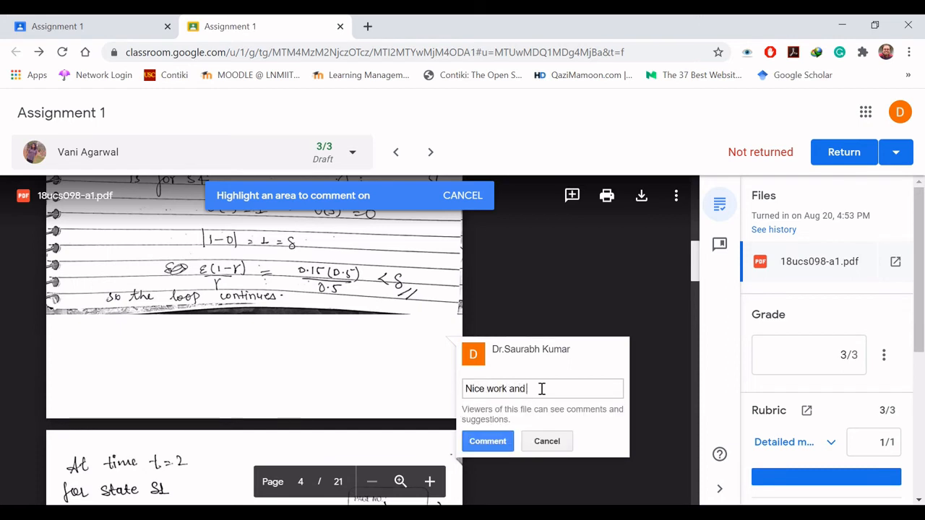
{"action": "type", "text": " explanation"}
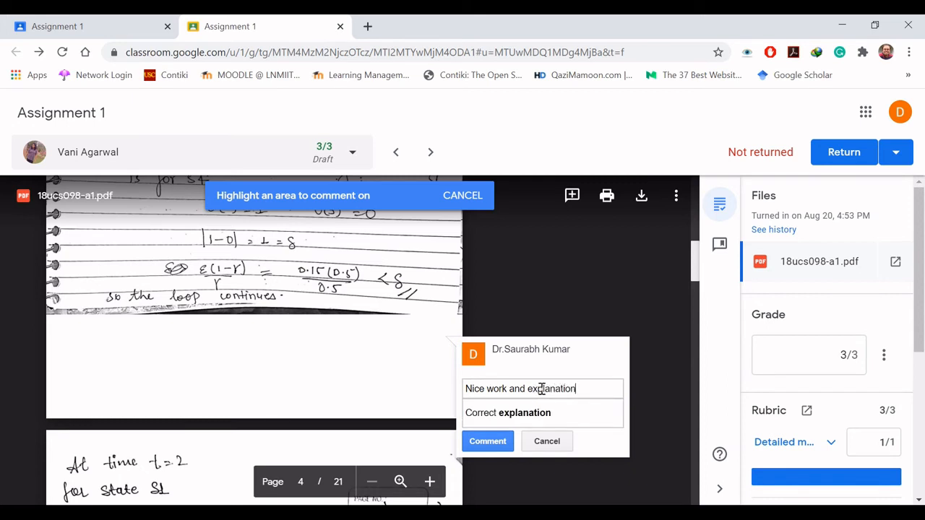
{"action": "left_click", "coordinate": [489, 437]}
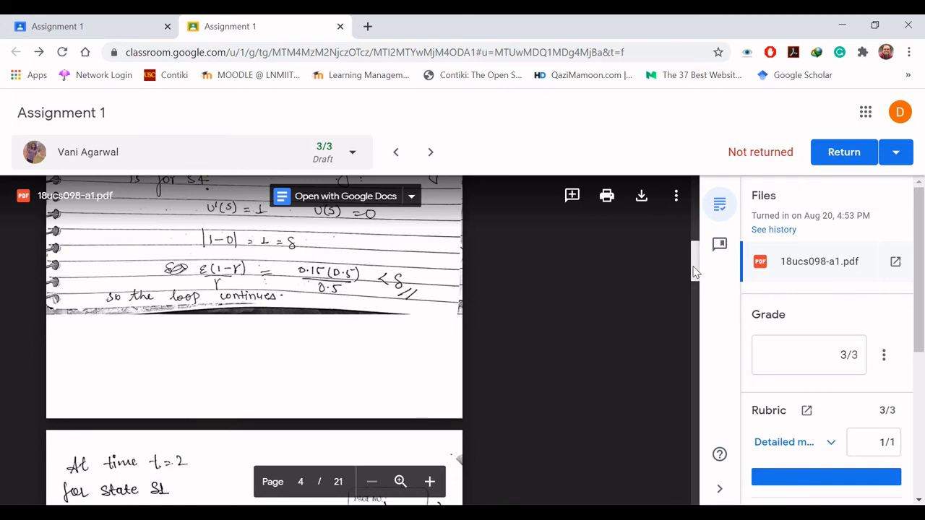
{"action": "scroll", "coordinate": [692, 266], "scroll_direction": "up", "scroll_amount": 3}
{"action": "scroll", "coordinate": [692, 264], "scroll_direction": "up", "scroll_amount": 6}
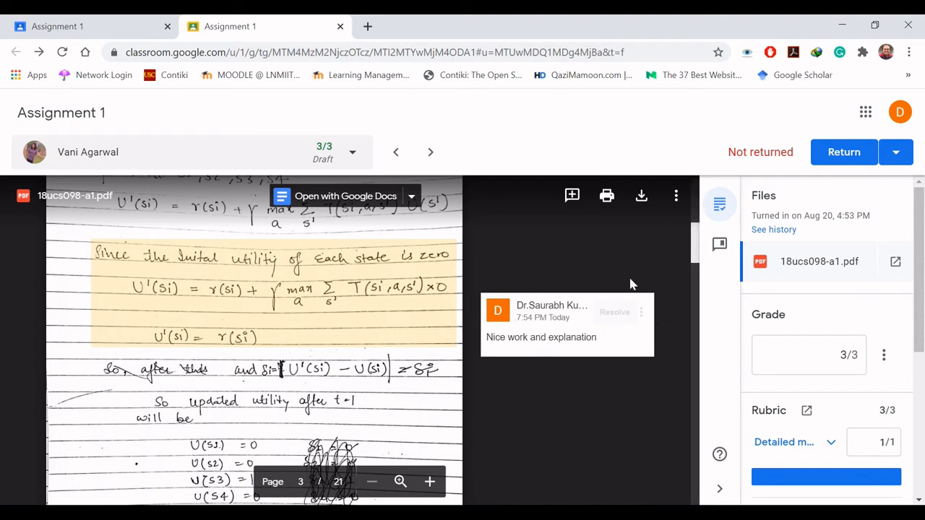
- Highlight the blank area below the state-policy table on page 21 and comment on it with "Nice work, keep it up" from the comment bank
{"action": "left_click", "coordinate": [570, 199]}
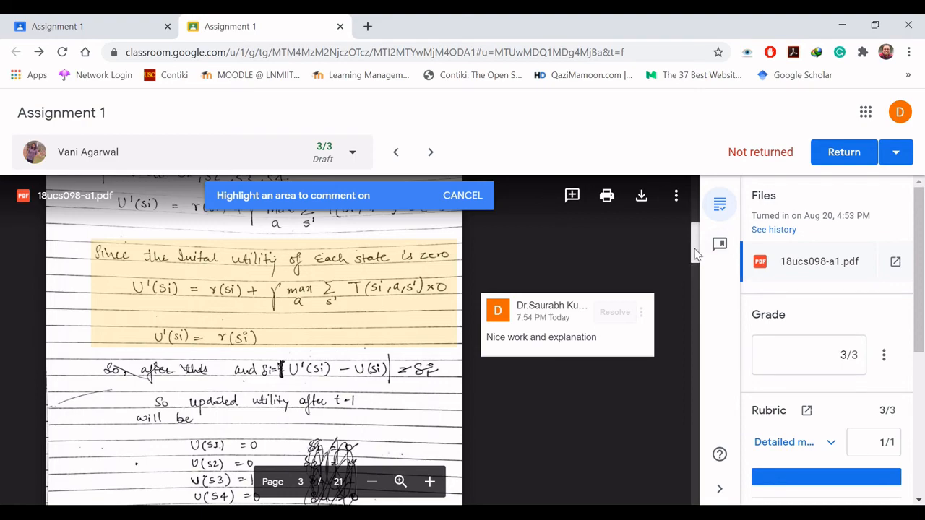
{"action": "left_click_drag", "start_coordinate": [695, 253], "coordinate": [695, 496]}
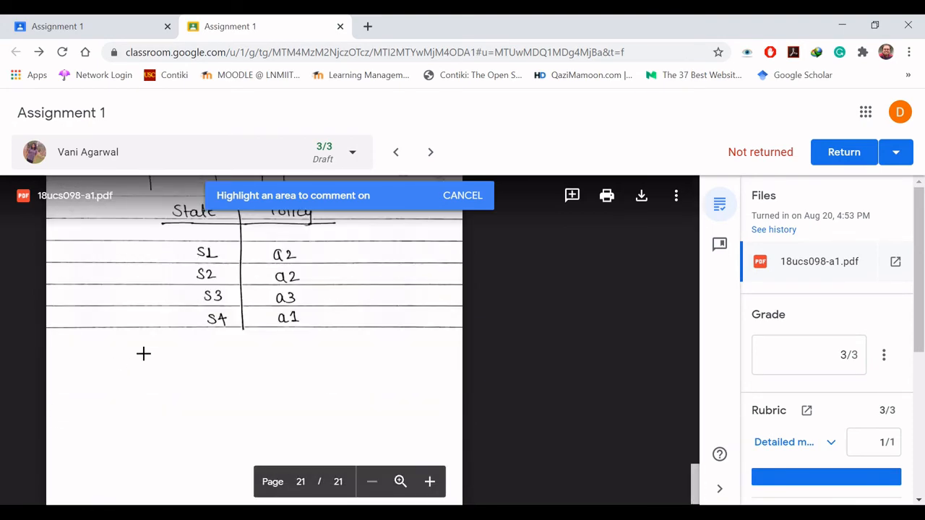
{"action": "left_click_drag", "start_coordinate": [143, 353], "coordinate": [417, 435]}
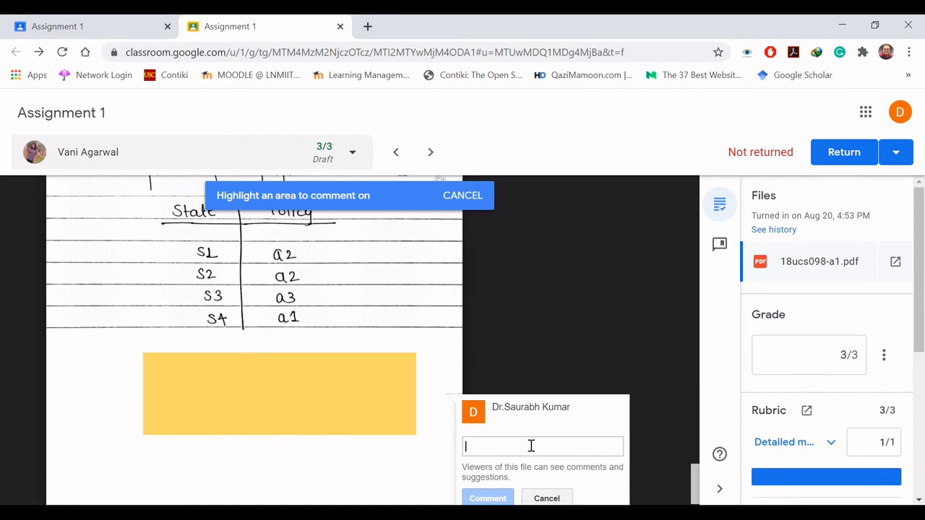
{"action": "type", "text": "#"}
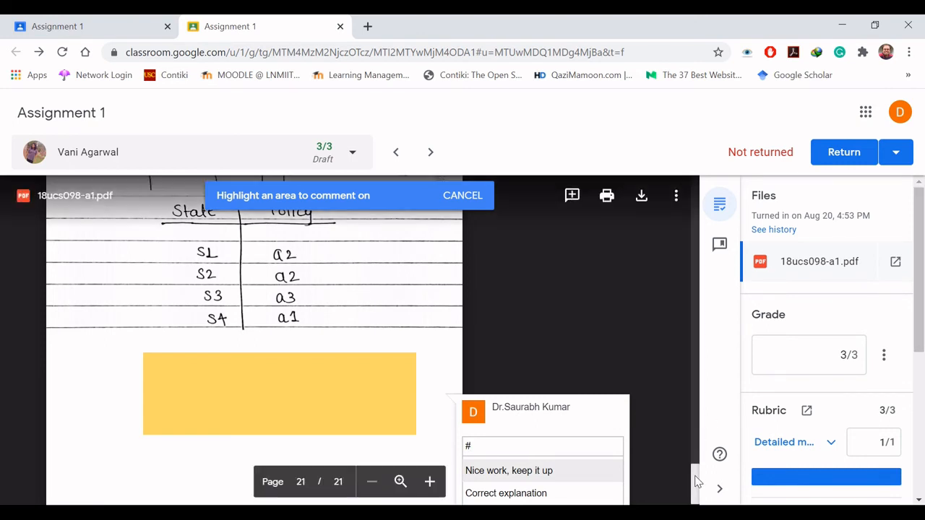
{"action": "scroll", "coordinate": [695, 481], "scroll_direction": "down", "scroll_amount": 1}
{"action": "left_click", "coordinate": [554, 385]}
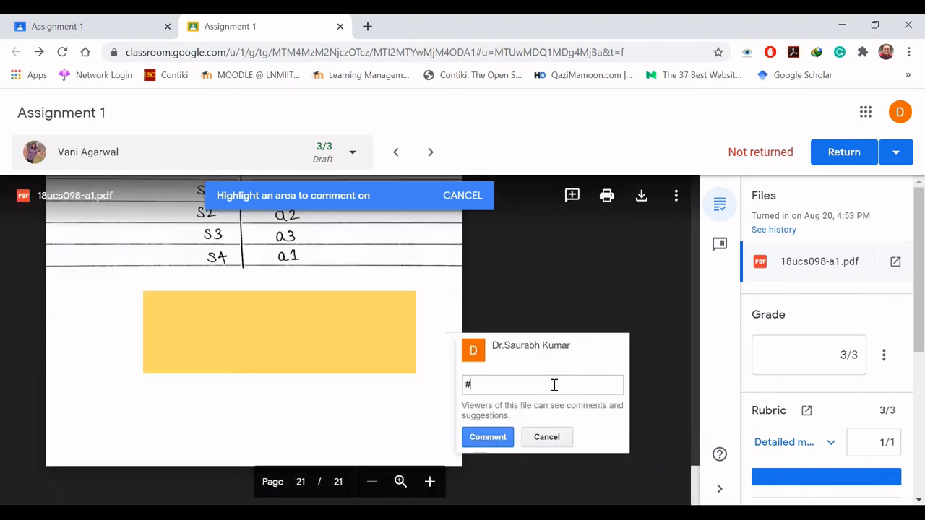
{"action": "key", "text": "BackSpace"}
{"action": "type", "text": "#"}
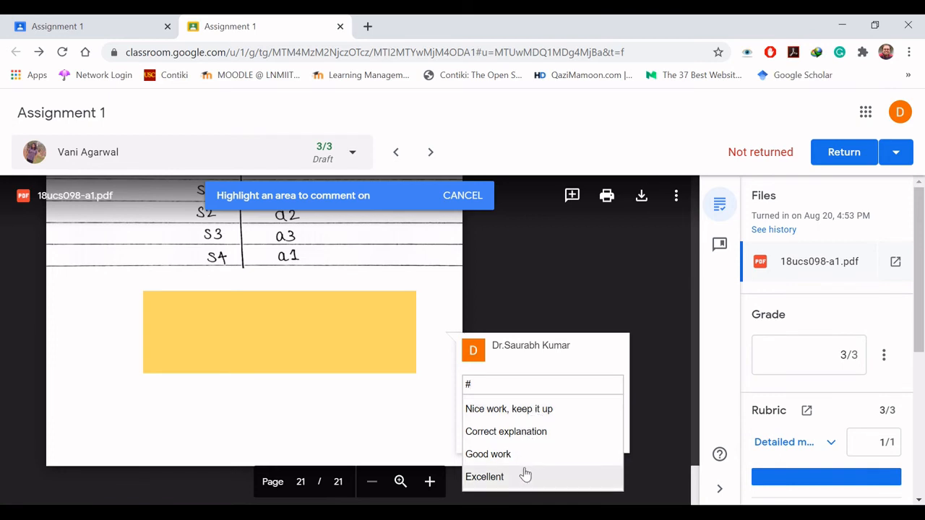
{"action": "left_click", "coordinate": [533, 410]}
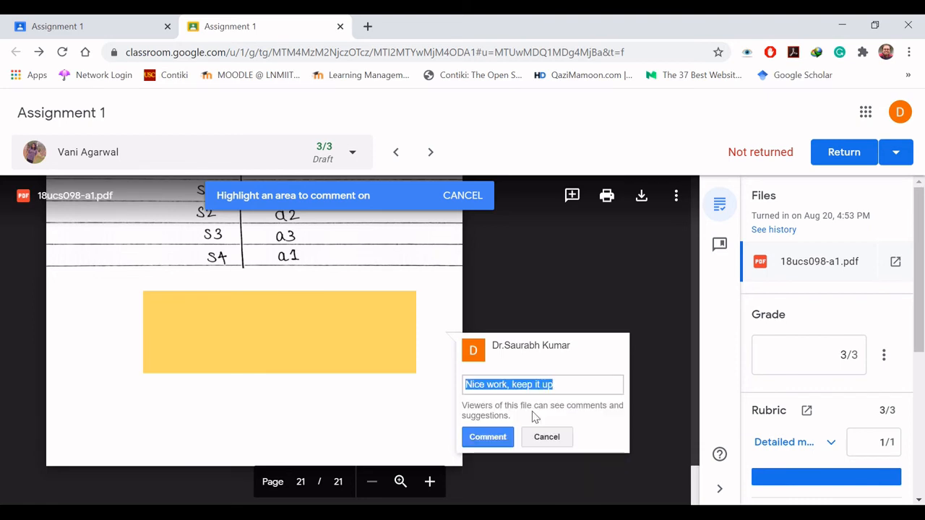
{"action": "left_click", "coordinate": [488, 437]}
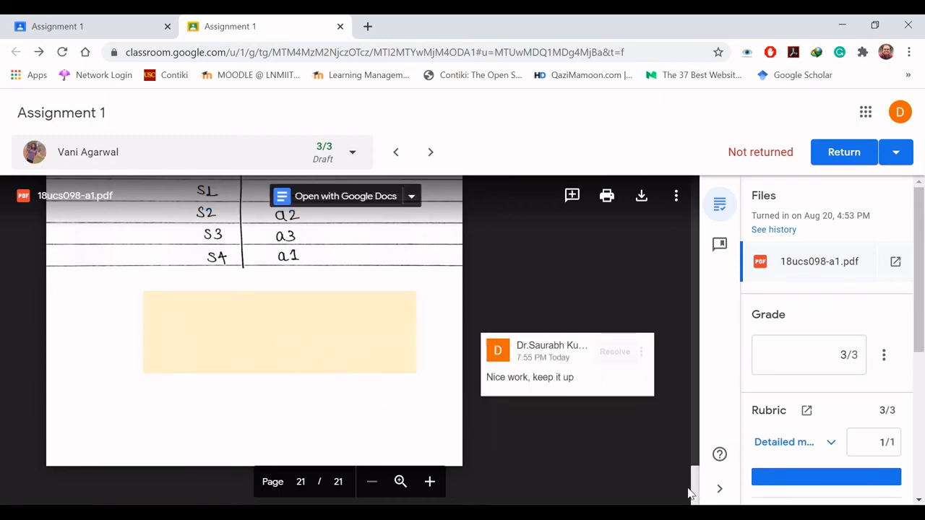
{"action": "left_click_drag", "start_coordinate": [694, 496], "coordinate": [693, 219]}
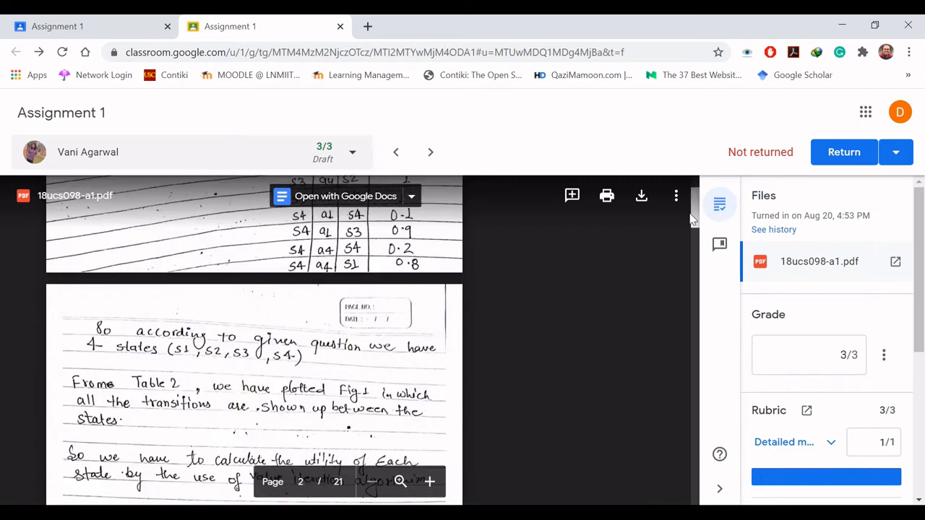
{"action": "key", "text": "ctrl+a"}
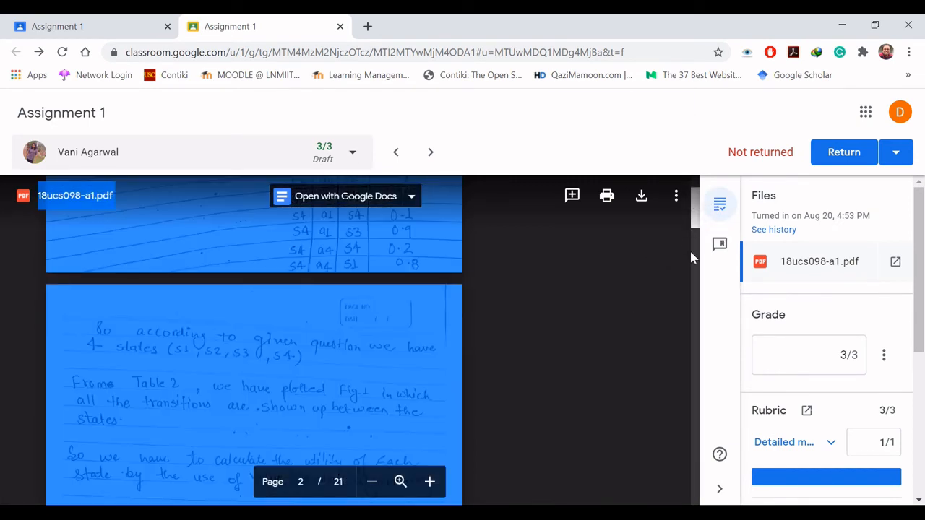
{"action": "left_click", "coordinate": [711, 342]}
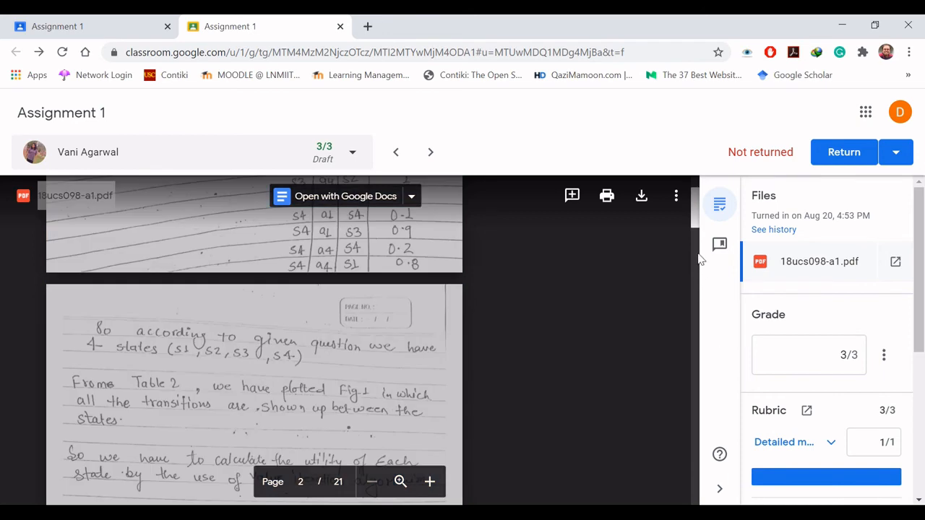
{"action": "key", "text": "ctrl+a"}
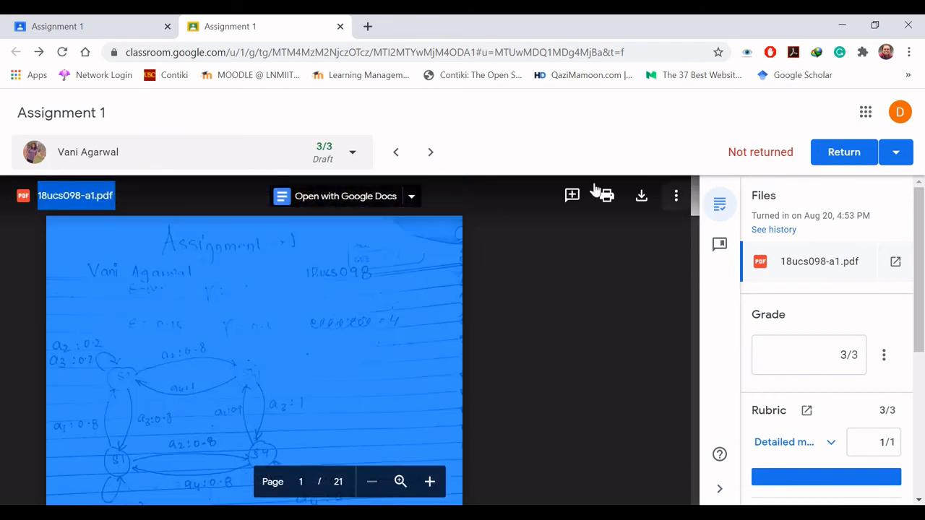
- Post the "Good work" private comment on the student's submission, and close the submission's grading tab
{"action": "left_click", "coordinate": [339, 26]}
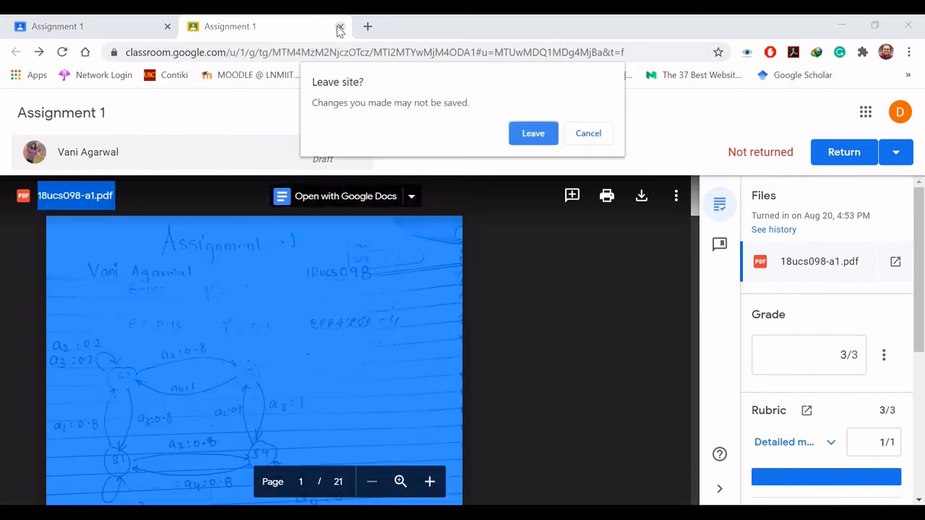
{"action": "left_click", "coordinate": [587, 134]}
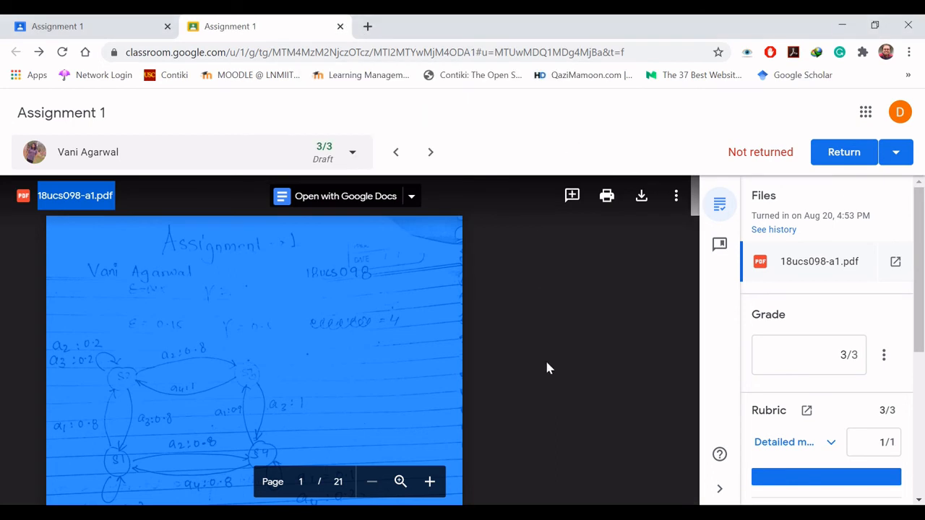
{"action": "scroll", "coordinate": [832, 361], "scroll_direction": "down", "scroll_amount": 5}
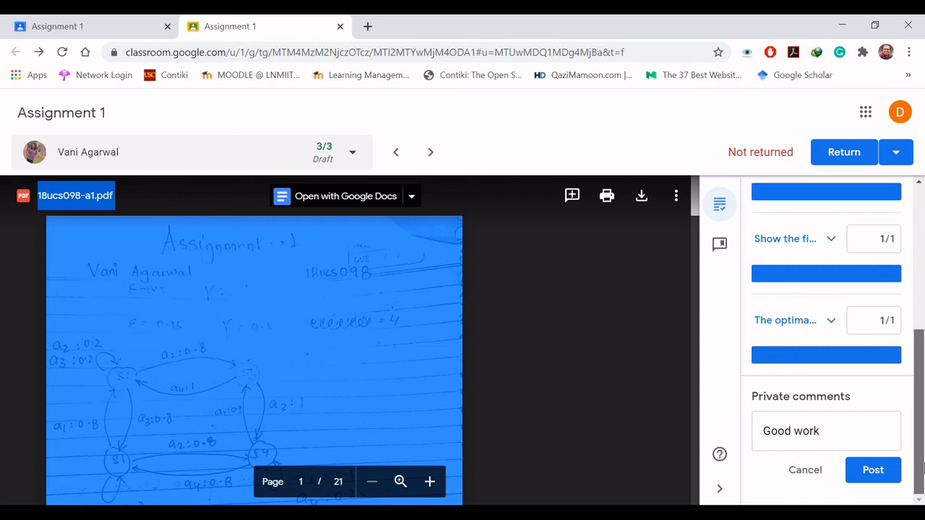
{"action": "left_click", "coordinate": [873, 471]}
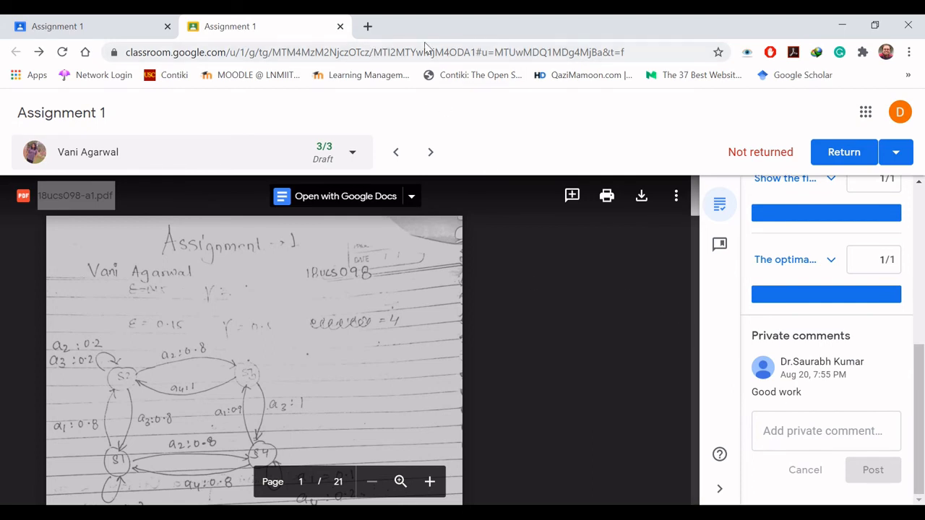
{"action": "left_click", "coordinate": [340, 26]}
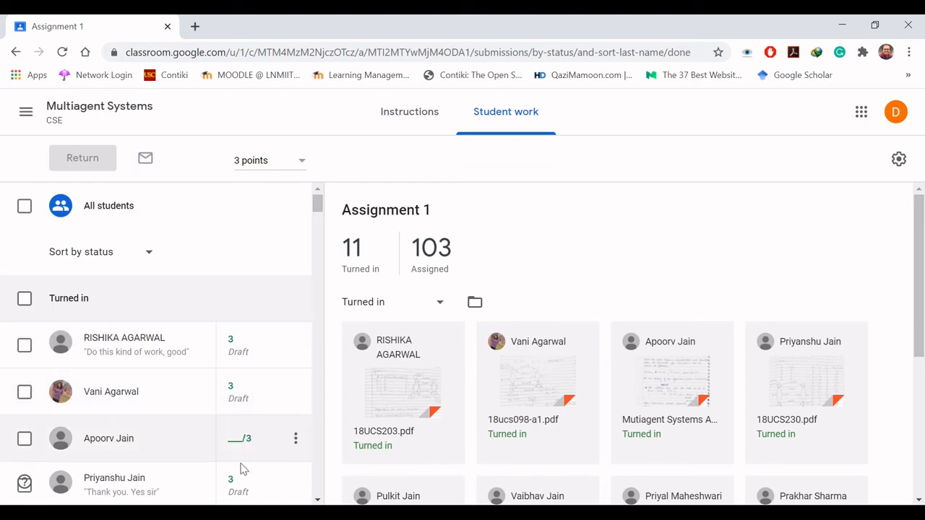
{"action": "scroll", "coordinate": [278, 498], "scroll_direction": "down", "scroll_amount": 2}
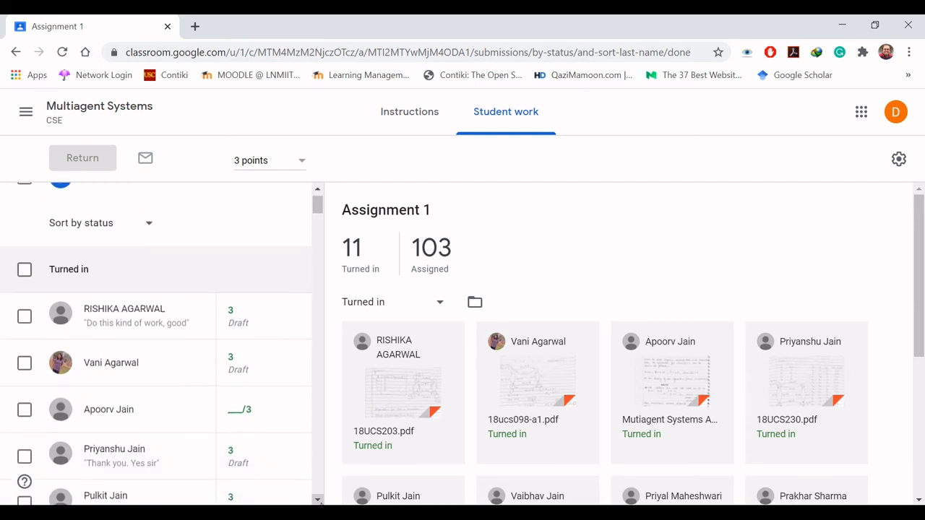
{"action": "scroll", "coordinate": [250, 262], "scroll_direction": "down", "scroll_amount": 2}
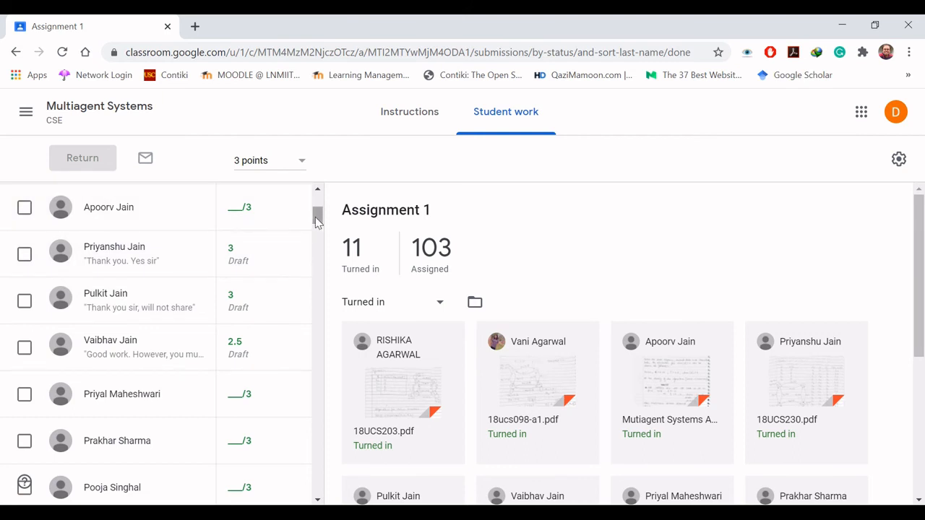
{"action": "left_click_drag", "start_coordinate": [318, 219], "coordinate": [318, 208]}
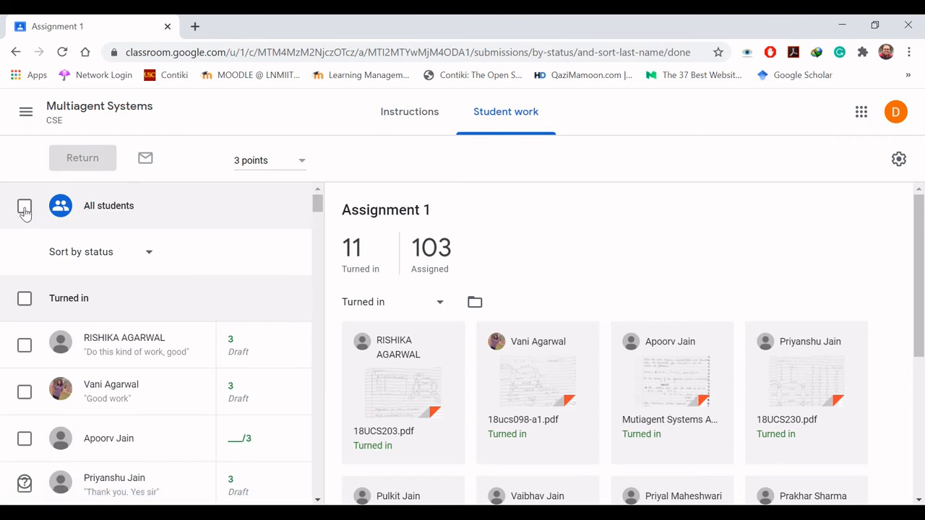
{"action": "left_click", "coordinate": [25, 345]}
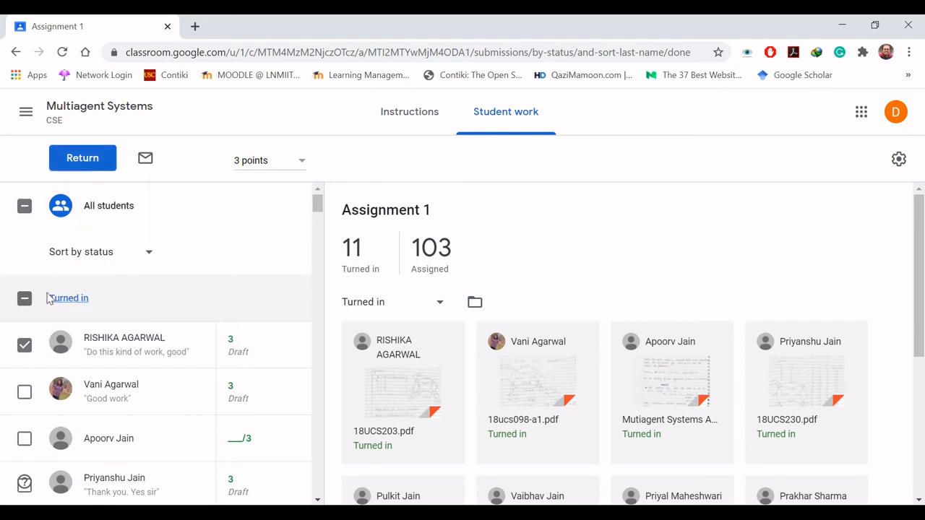
{"action": "left_click", "coordinate": [24, 345]}
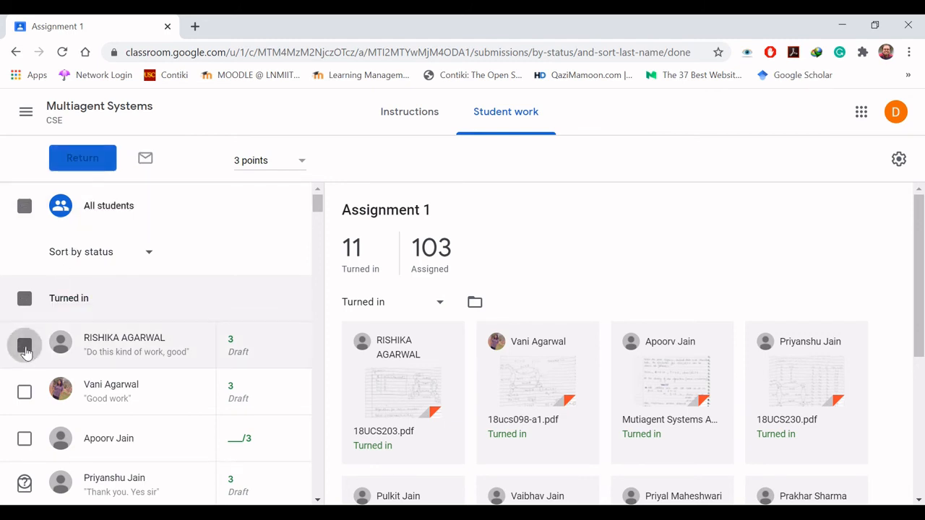
{"action": "left_click", "coordinate": [25, 208]}
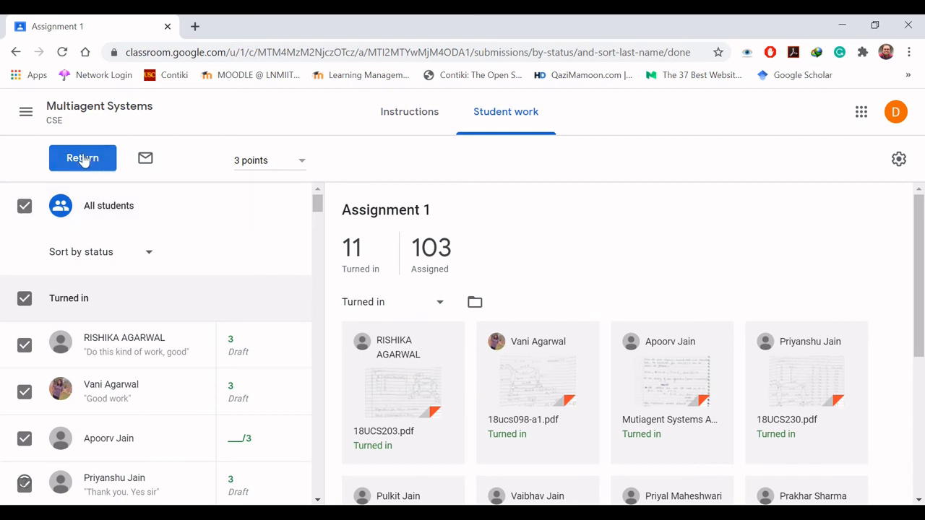
{"action": "left_click", "coordinate": [24, 206]}
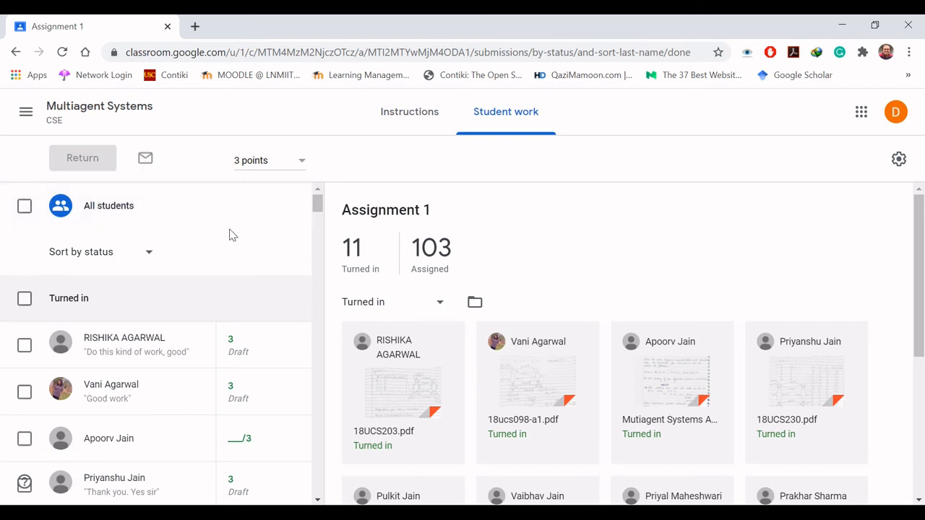
- Select only the five turned-in students who have a draft grade, skipping those without one
{"action": "scroll", "coordinate": [318, 209], "scroll_direction": "down", "scroll_amount": 1}
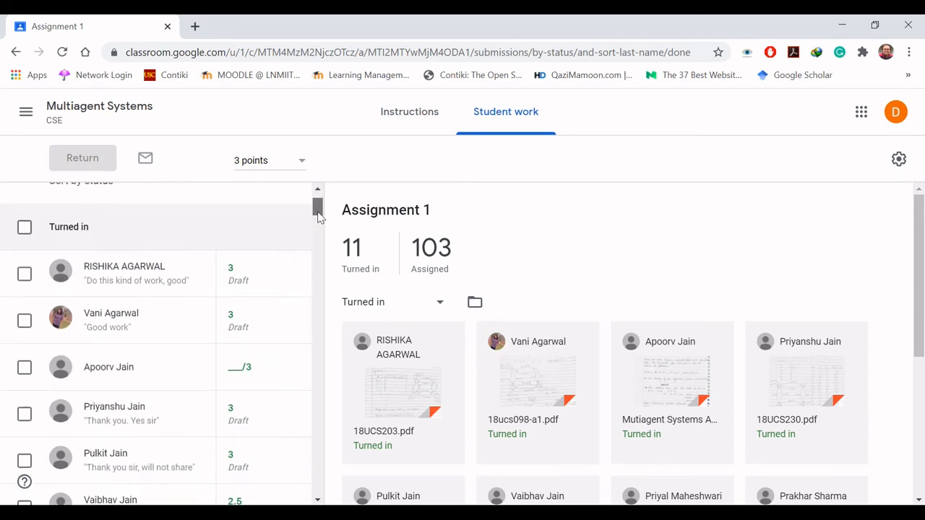
{"action": "left_click_drag", "start_coordinate": [318, 215], "coordinate": [318, 220]}
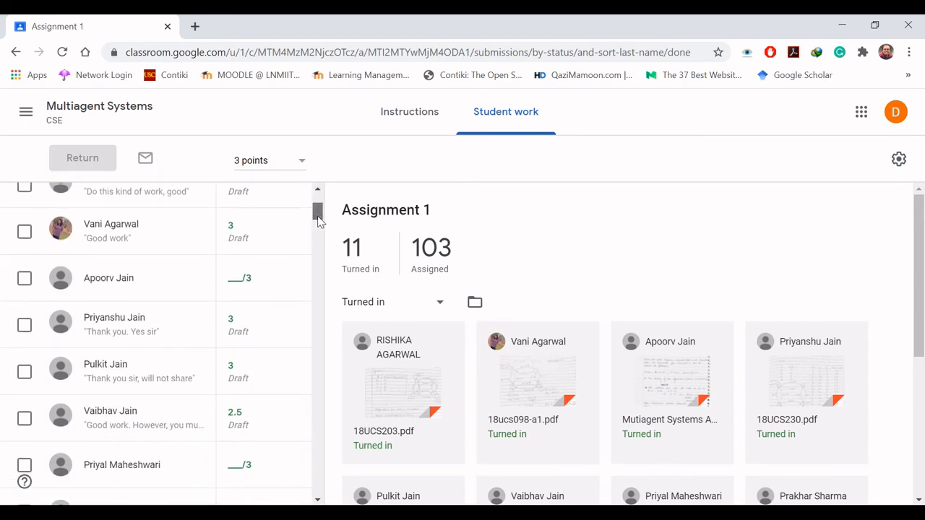
{"action": "left_click", "coordinate": [317, 190]}
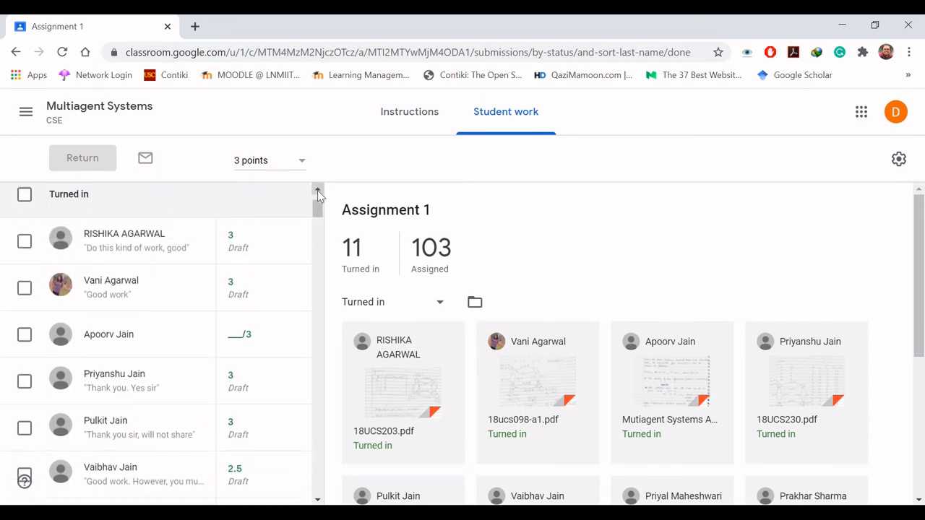
{"action": "left_click", "coordinate": [25, 245]}
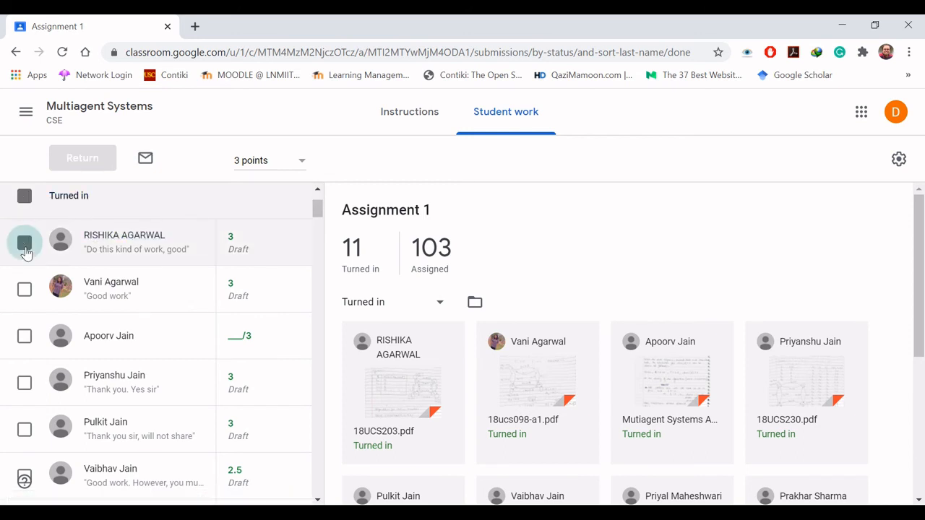
{"action": "left_click", "coordinate": [24, 292]}
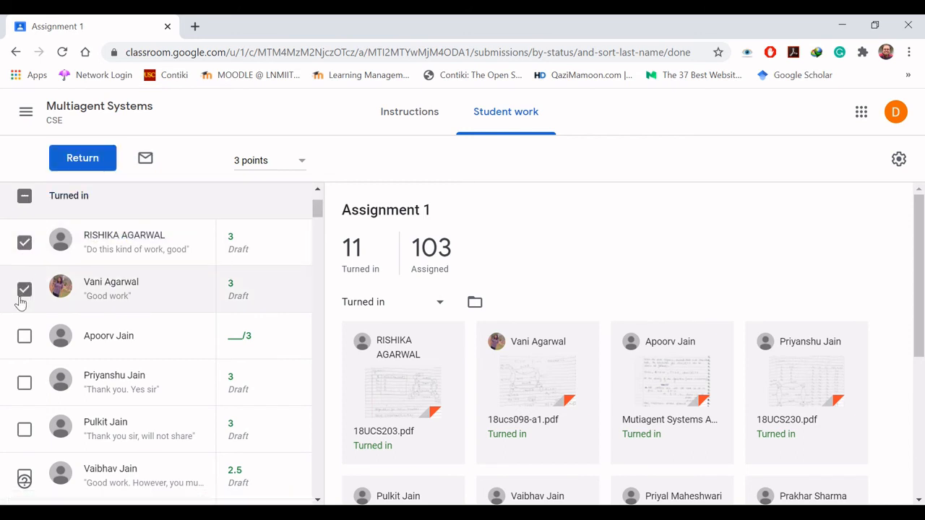
{"action": "left_click", "coordinate": [24, 383]}
{"action": "left_click", "coordinate": [24, 433]}
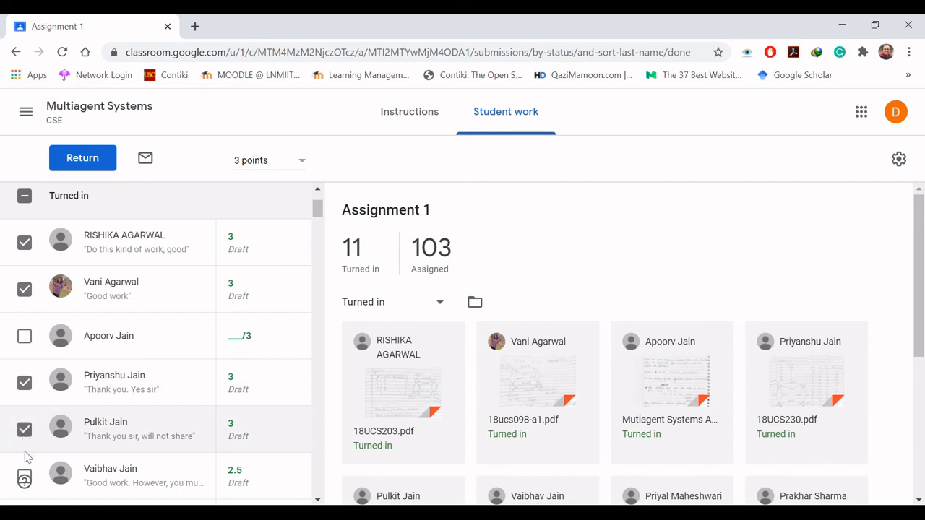
{"action": "left_click", "coordinate": [317, 500]}
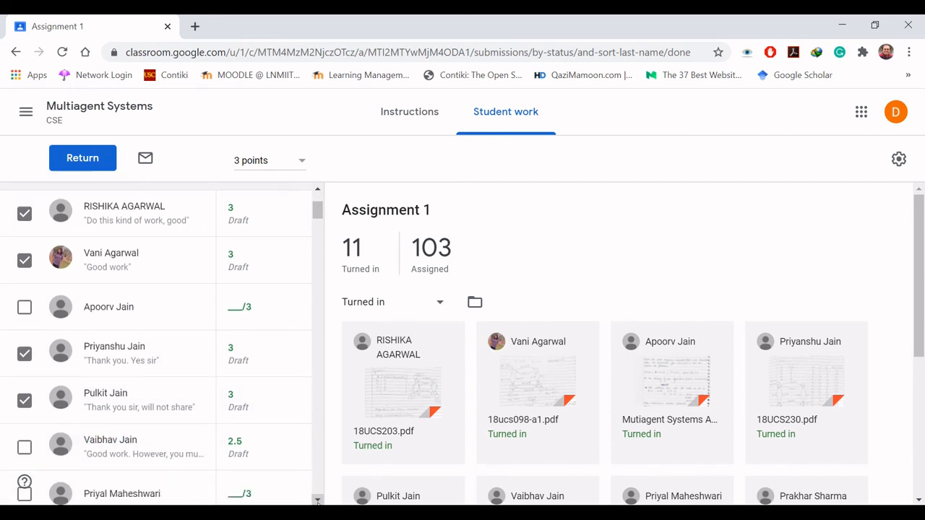
{"action": "scroll", "coordinate": [317, 501], "scroll_direction": "down", "scroll_amount": 2}
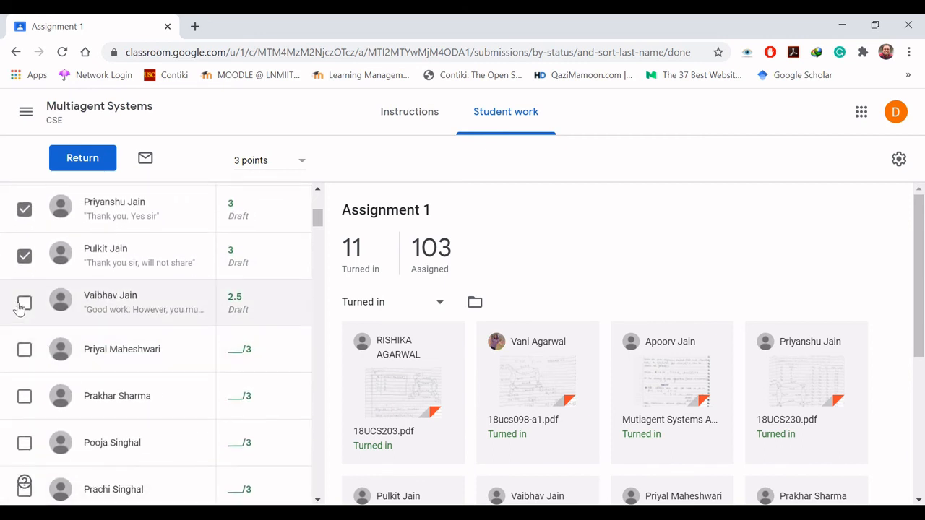
{"action": "left_click", "coordinate": [24, 304]}
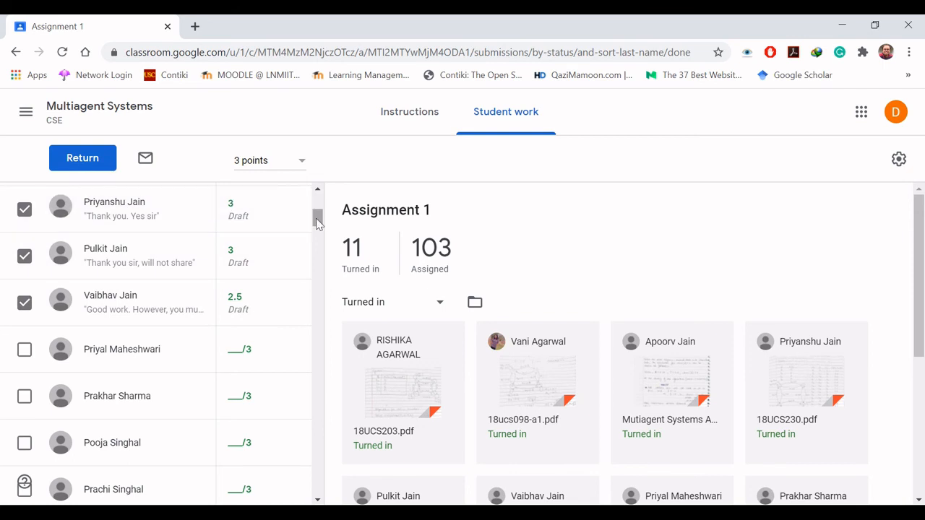
{"action": "scroll", "coordinate": [318, 220], "scroll_direction": "up", "scroll_amount": 5}
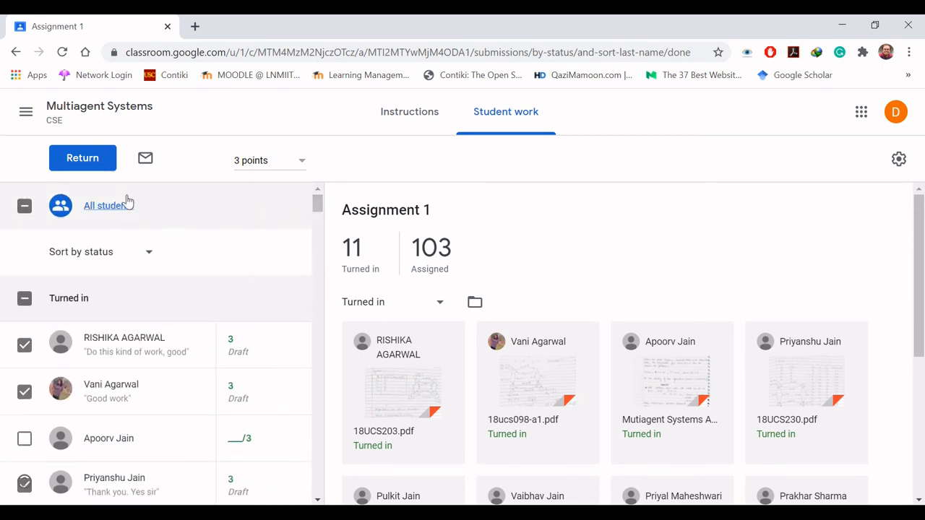
- Return the selected students' work with the private comment "The evaluation is over, thank you for the submission"
{"action": "left_click", "coordinate": [84, 165]}
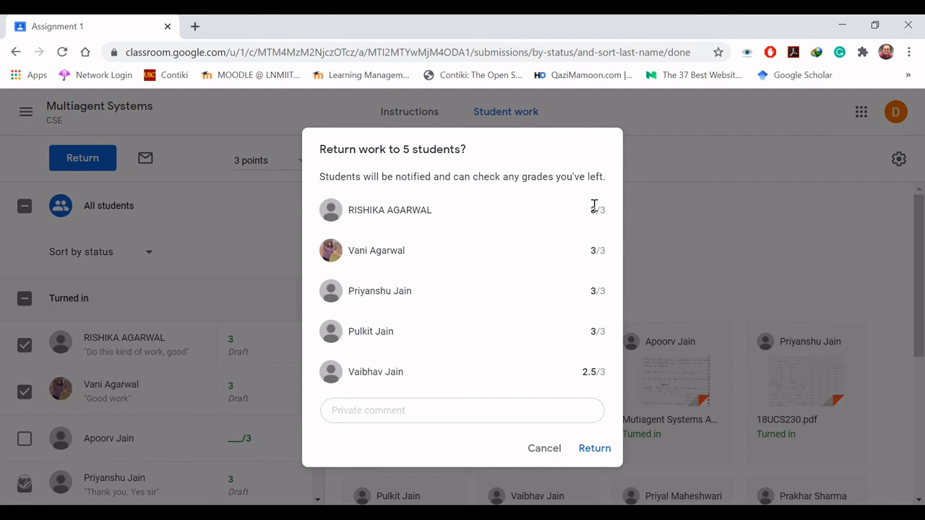
{"action": "left_click", "coordinate": [464, 411]}
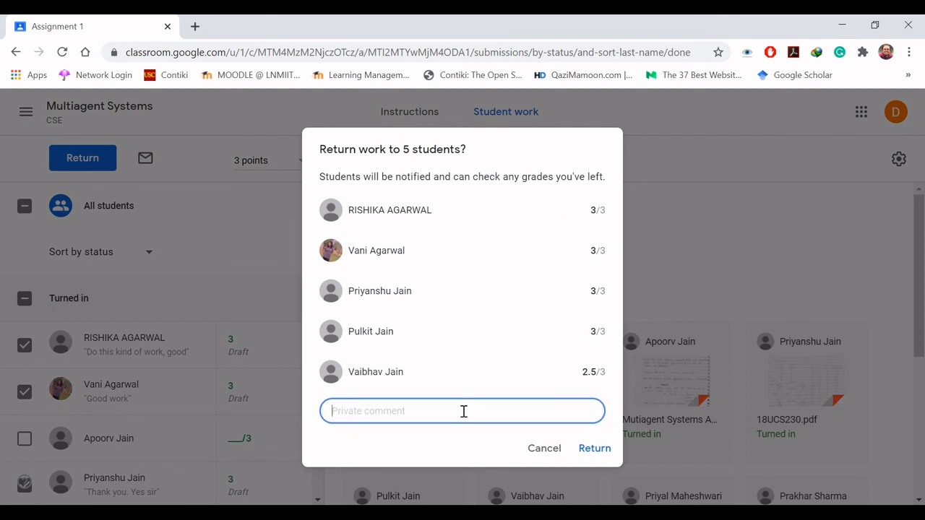
{"action": "type", "text": "The evaluation is over"}
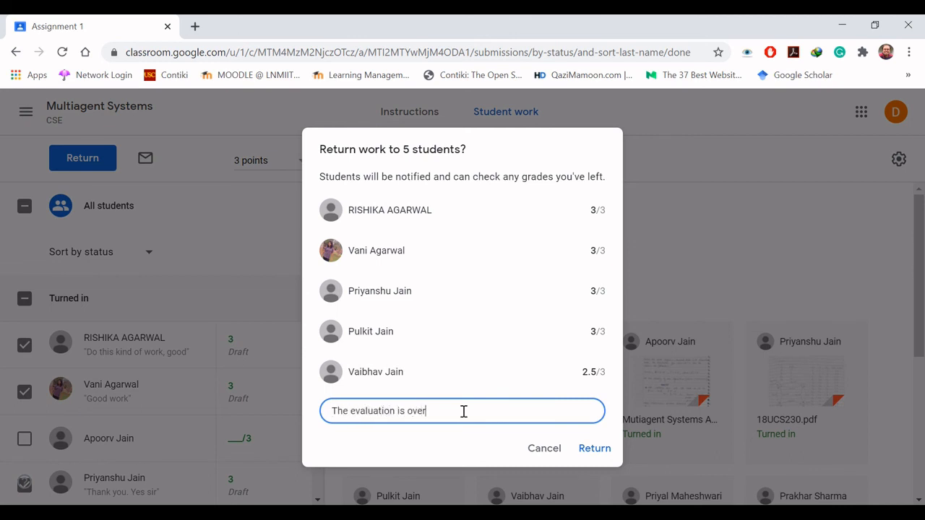
{"action": "type", "text": ", thank you for the submission"}
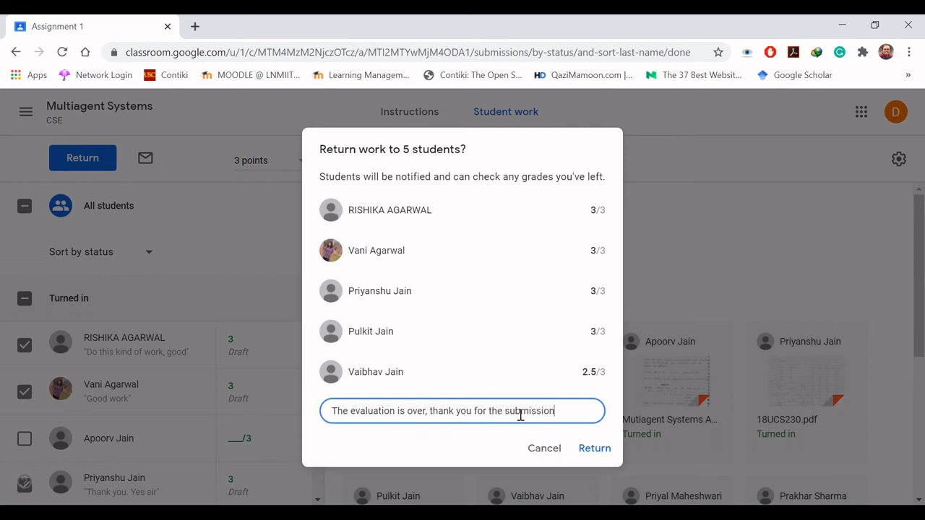
{"action": "left_click", "coordinate": [596, 451]}
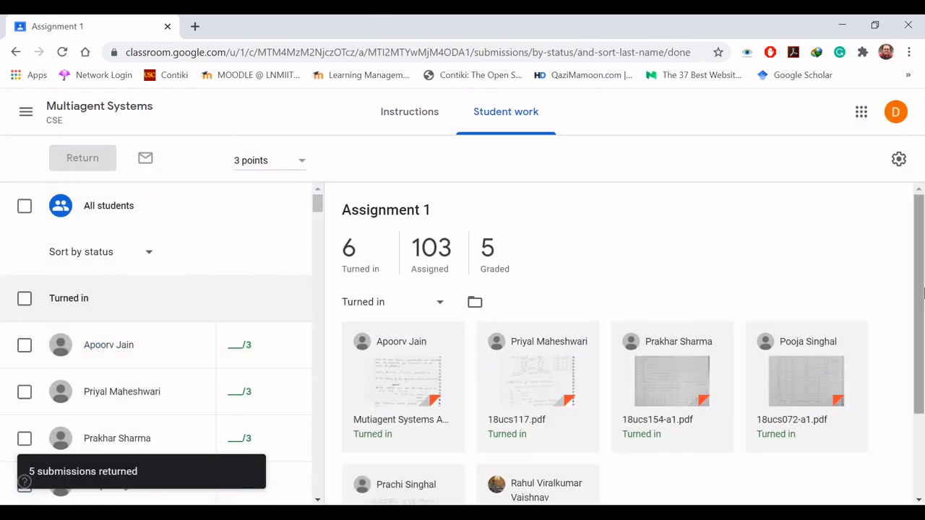
{"action": "left_click_drag", "start_coordinate": [923, 292], "coordinate": [923, 262]}
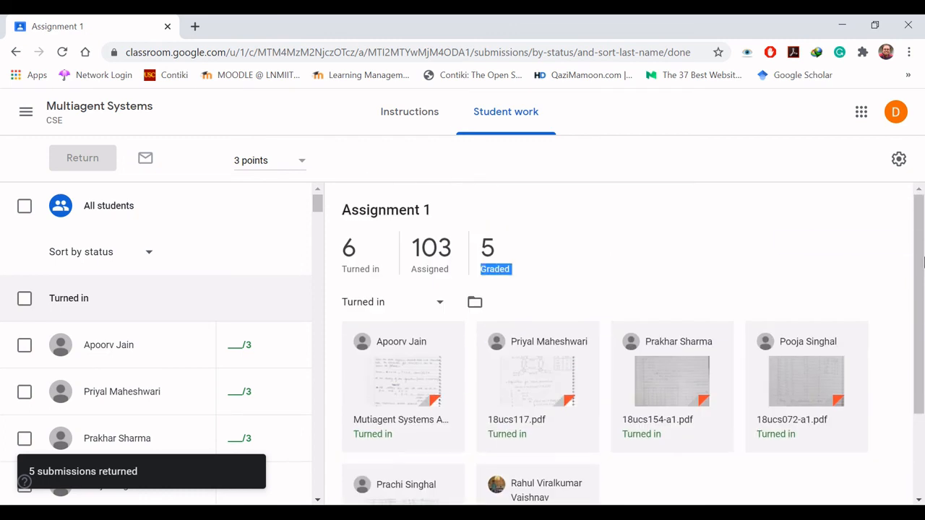
{"action": "left_click", "coordinate": [587, 270]}
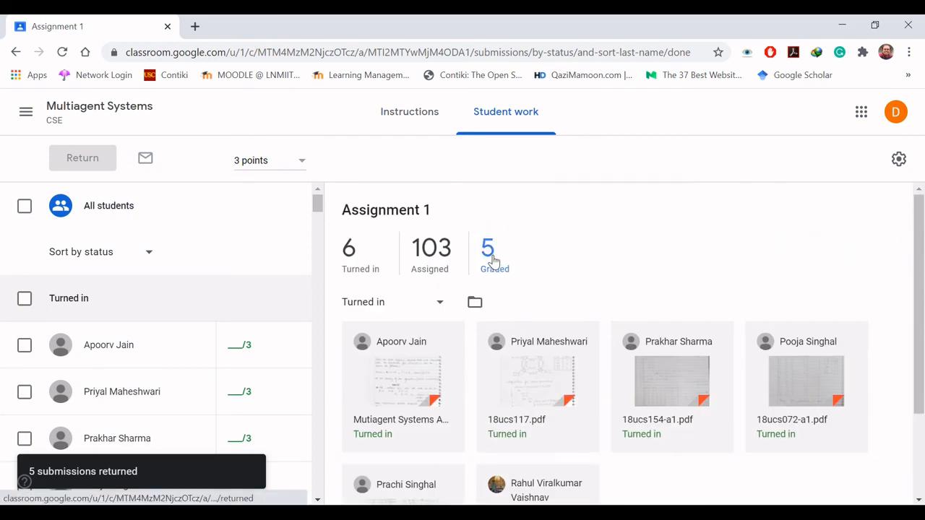